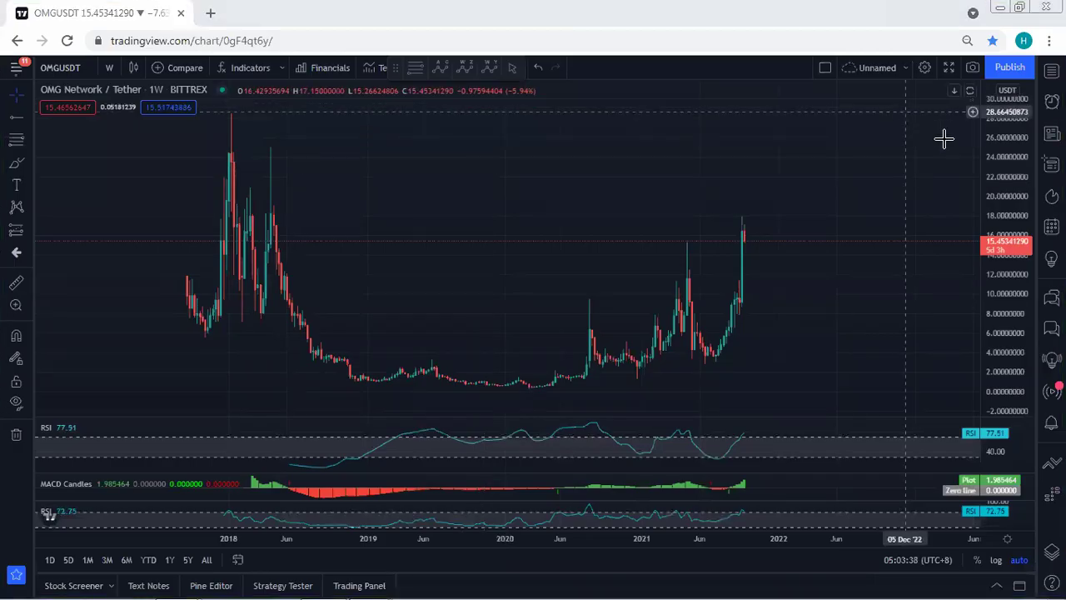
# Circle the OMG name on the weekly chart, trace the pullbacks from the 2020 and 2021 peaks, and clear the drawings.
pyautogui.moveTo(449, 196); pyautogui.dragTo(451, 200)
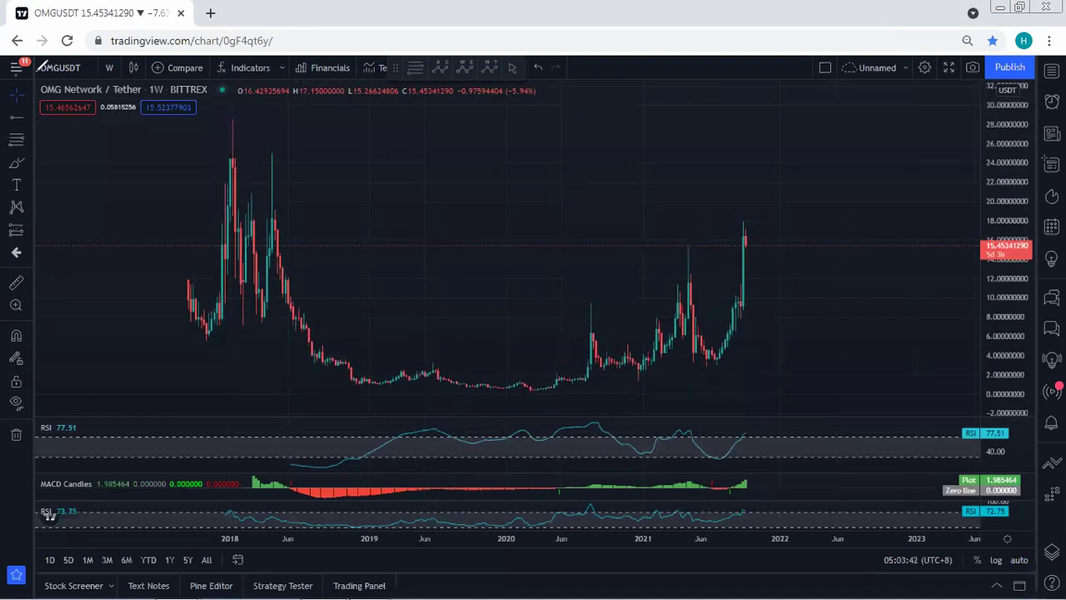
pyautogui.moveTo(37, 91)
pyautogui.mouseDown()
pyautogui.moveTo(66, 77)
pyautogui.moveTo(40, 87)
pyautogui.moveTo(60, 92)
pyautogui.mouseUp()
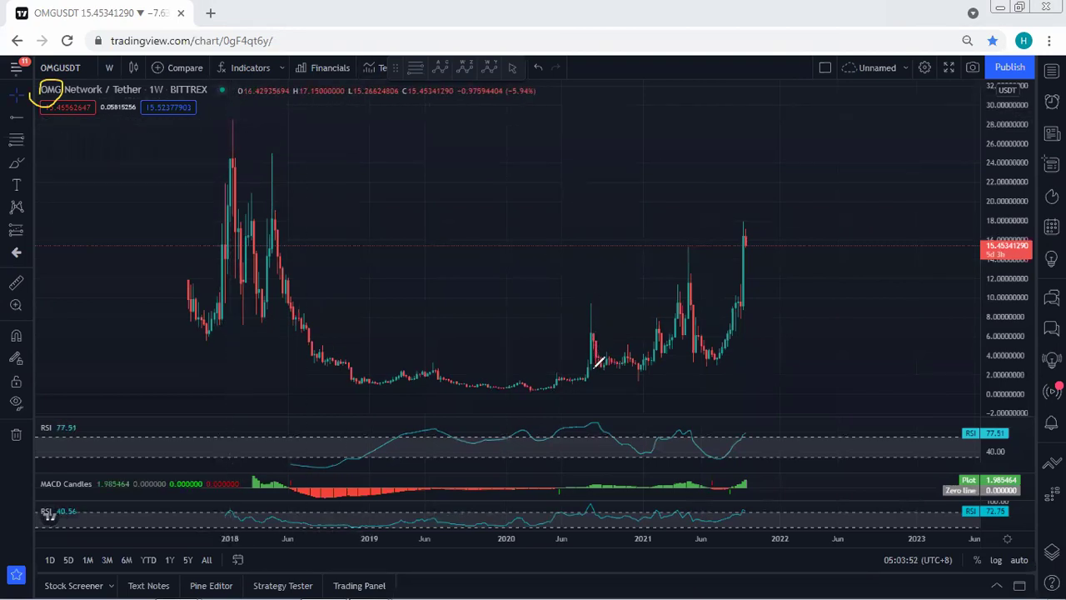
pyautogui.moveTo(591, 370)
pyautogui.mouseDown()
pyautogui.moveTo(590, 310)
pyautogui.moveTo(645, 367)
pyautogui.mouseUp()
pyautogui.moveTo(677, 250); pyautogui.dragTo(690, 247)
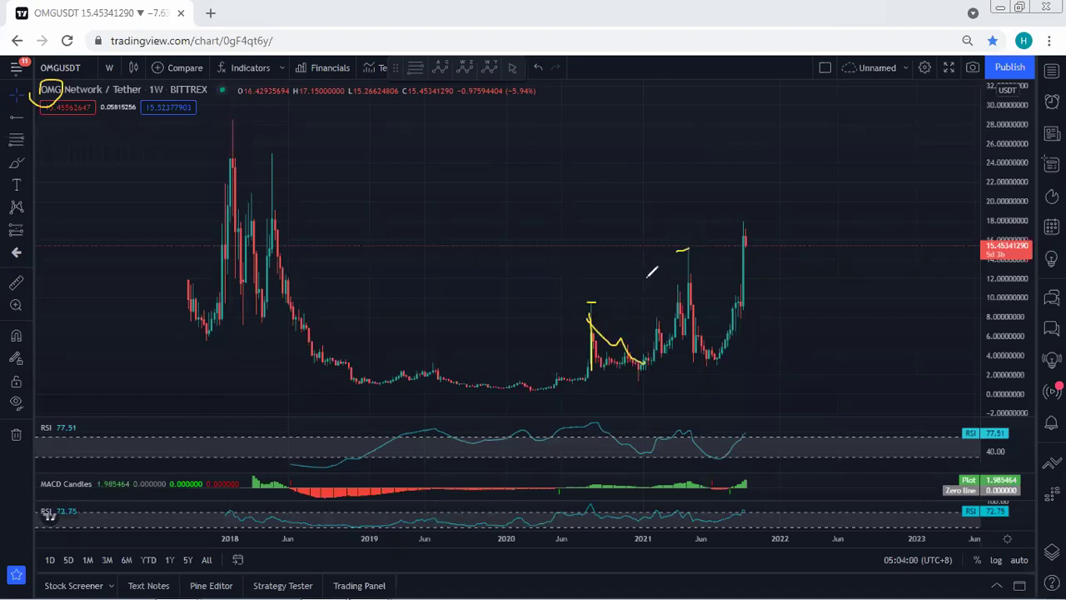
pyautogui.moveTo(678, 269); pyautogui.dragTo(705, 358)
pyautogui.moveTo(744, 226)
pyautogui.mouseDown()
pyautogui.moveTo(766, 243)
pyautogui.moveTo(749, 212)
pyautogui.moveTo(743, 237)
pyautogui.moveTo(780, 269)
pyautogui.moveTo(799, 264)
pyautogui.moveTo(801, 279)
pyautogui.mouseUp()
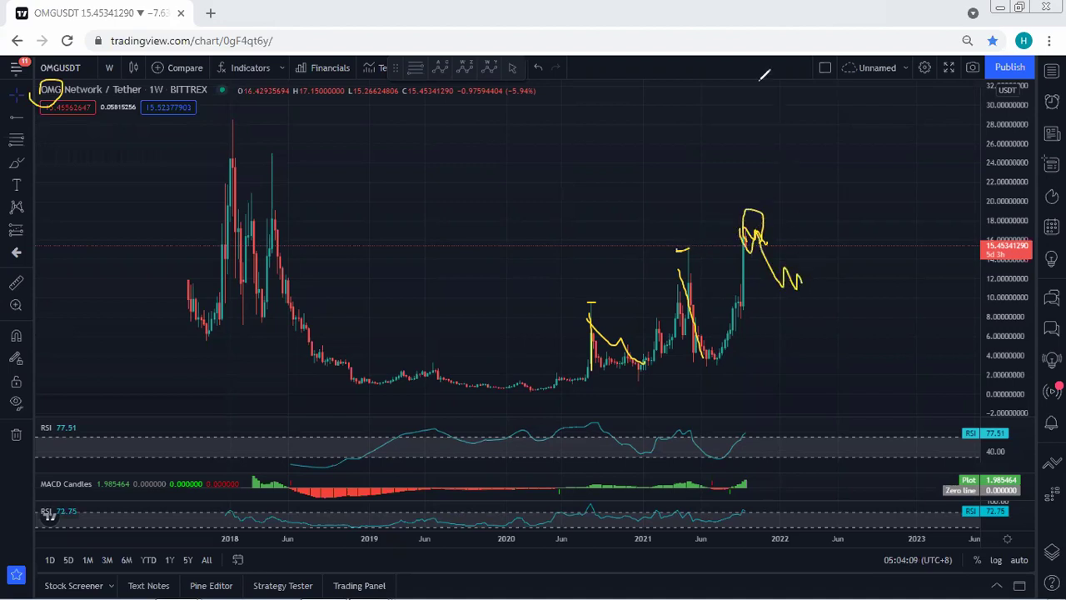
pyautogui.press('e')
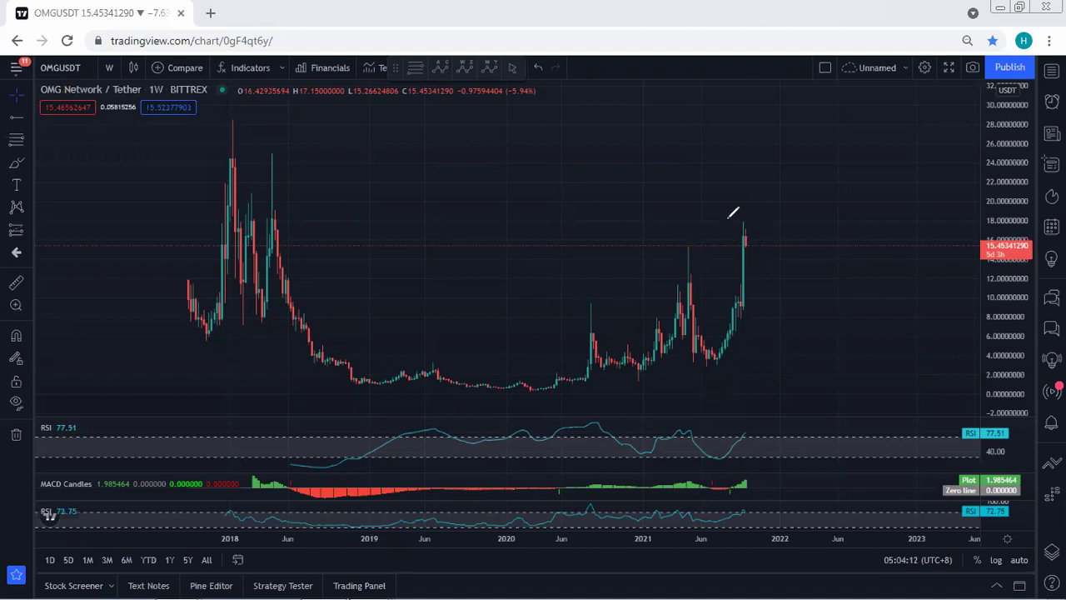
# Switch the chart to the 1-day interval and frame the recent rally with the 22, 14.4 and 13 price levels.
pyautogui.click(106, 69)
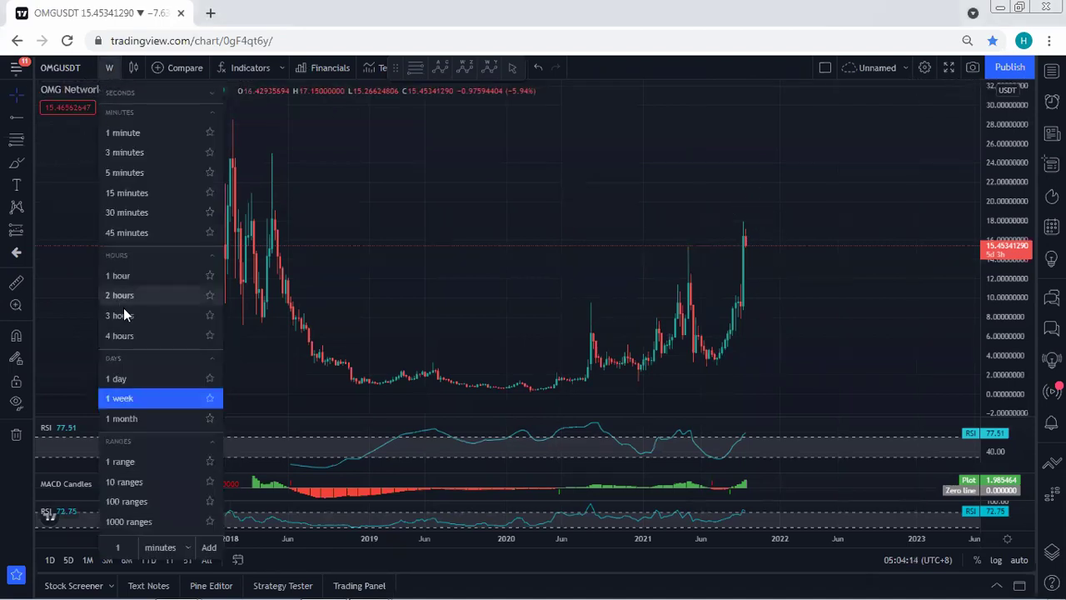
pyautogui.click(131, 372)
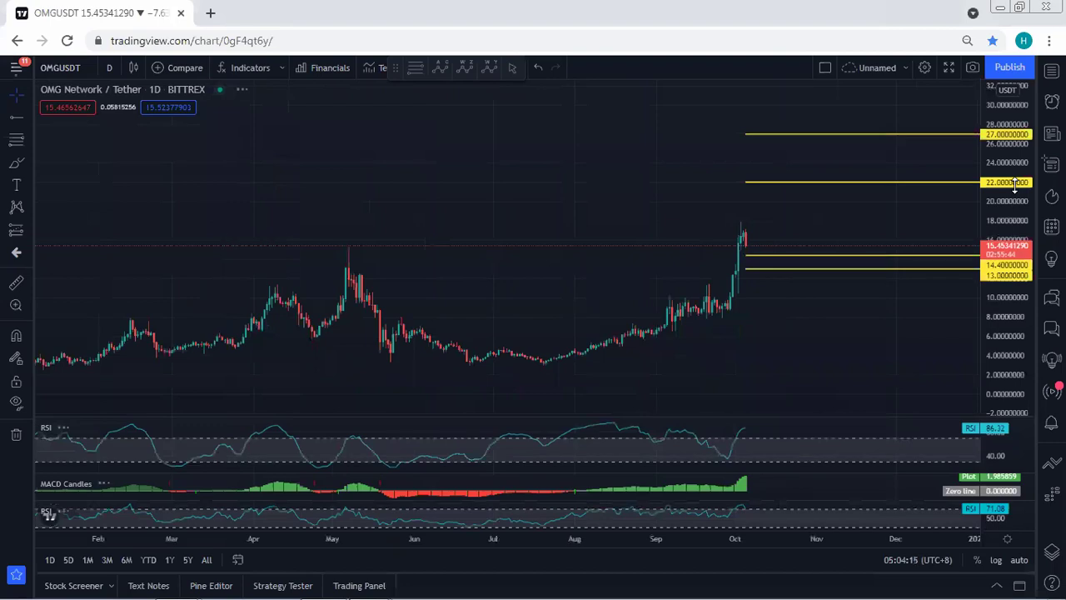
pyautogui.moveTo(600, 187); pyautogui.dragTo(569, 186)
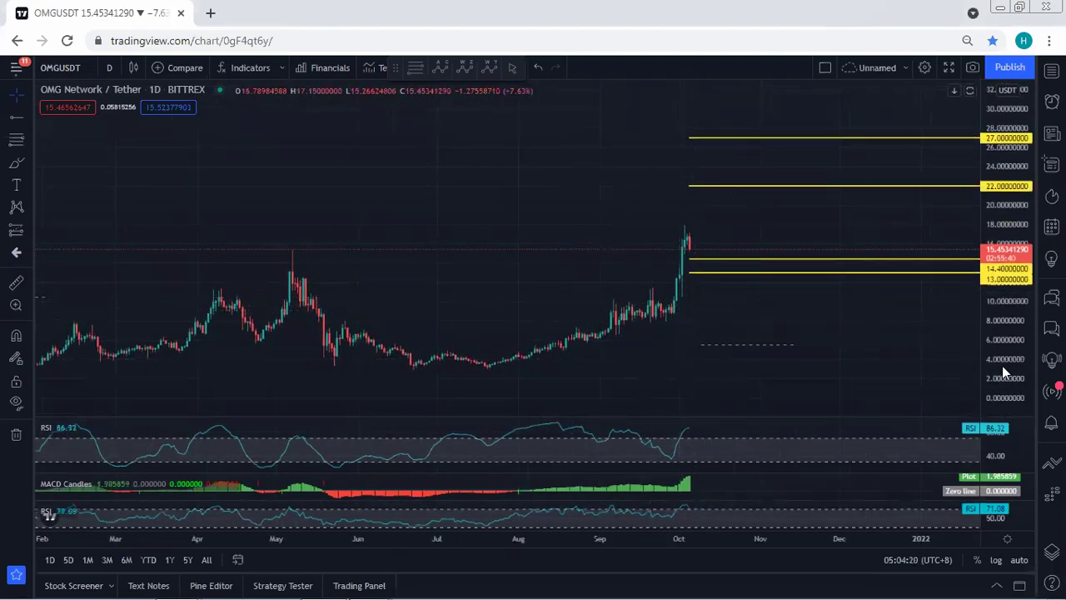
pyautogui.moveTo(1002, 366); pyautogui.dragTo(1004, 288)
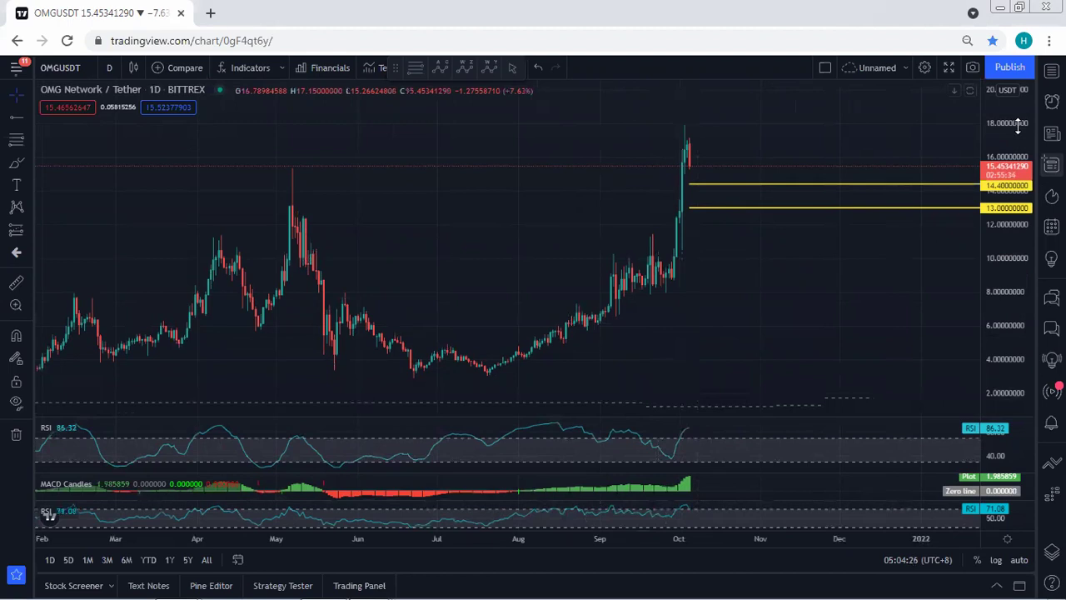
pyautogui.moveTo(1019, 125); pyautogui.dragTo(1021, 141)
pyautogui.moveTo(832, 269); pyautogui.dragTo(824, 286)
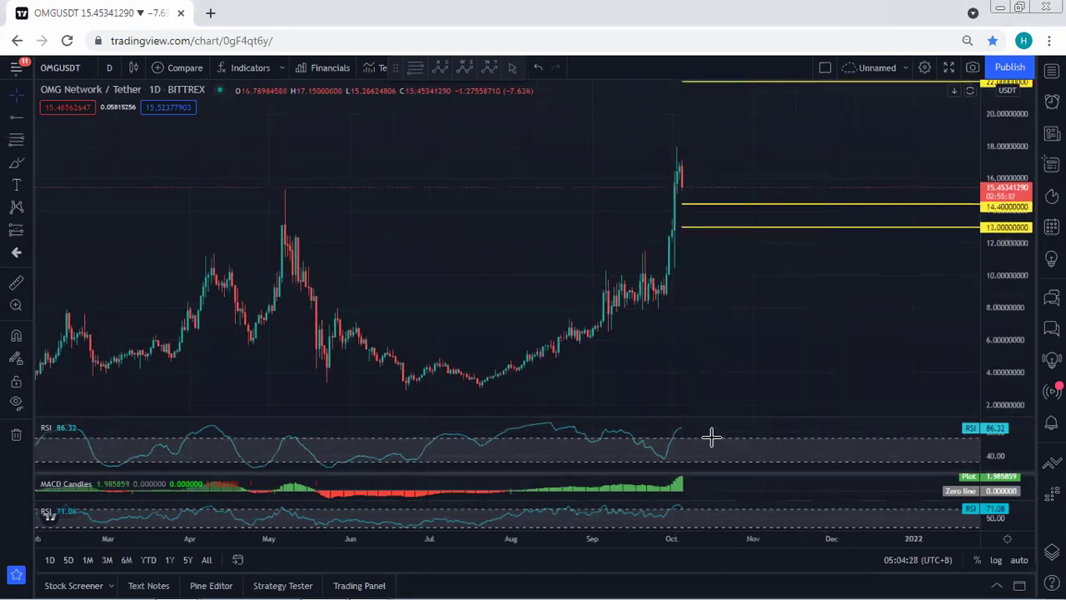
pyautogui.moveTo(736, 330); pyautogui.dragTo(733, 353)
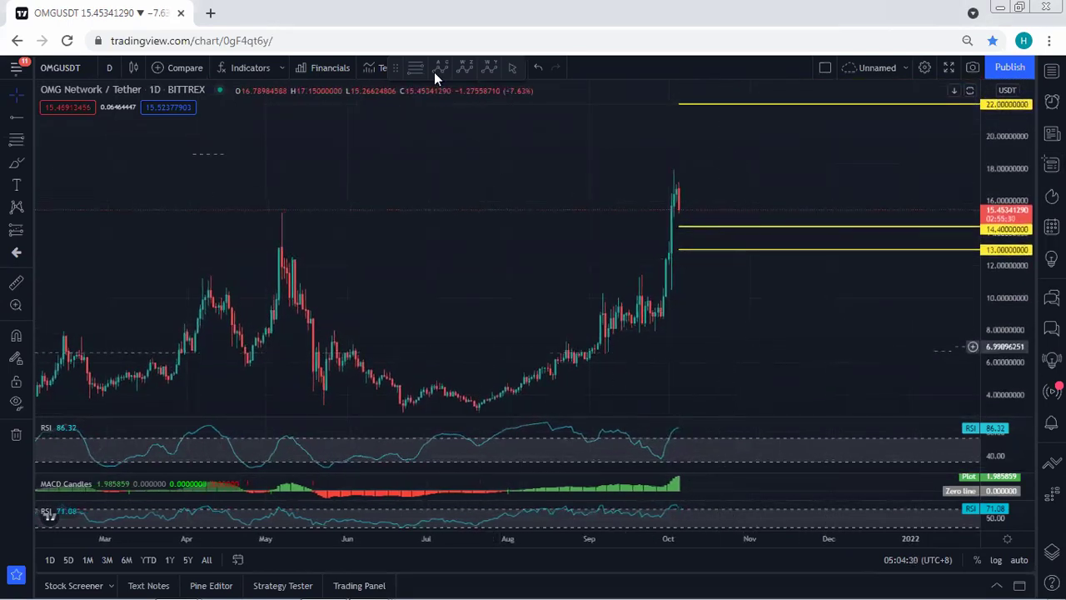
# Circle the latest daily candles near the October peak and remove the circle.
pyautogui.moveTo(663, 187)
pyautogui.mouseDown()
pyautogui.moveTo(706, 172)
pyautogui.moveTo(731, 198)
pyautogui.moveTo(673, 210)
pyautogui.moveTo(665, 190)
pyautogui.mouseUp()
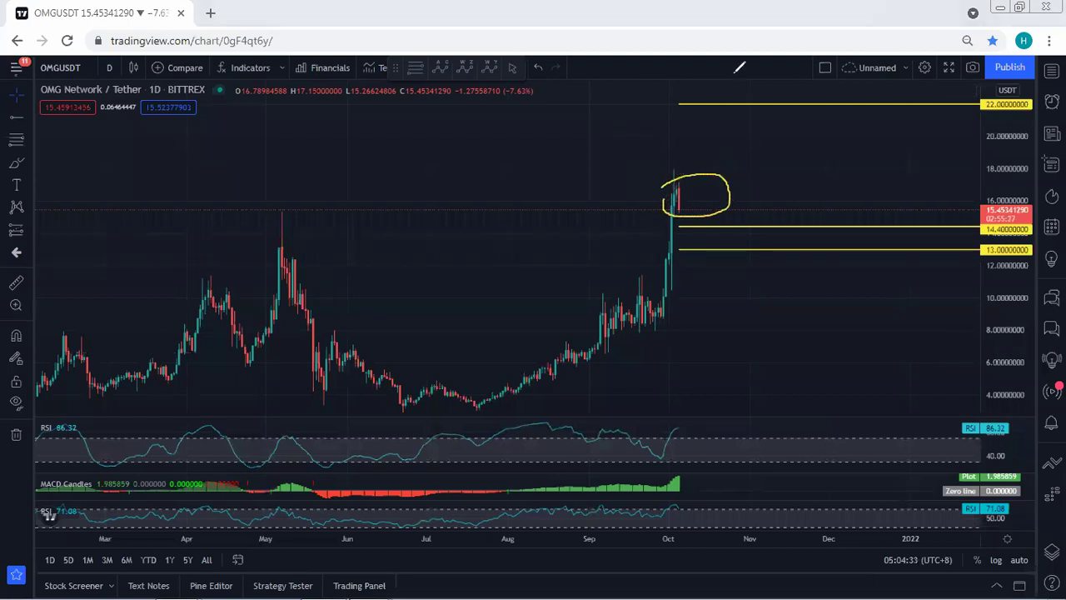
pyautogui.hotkey('ctrl', 'z')
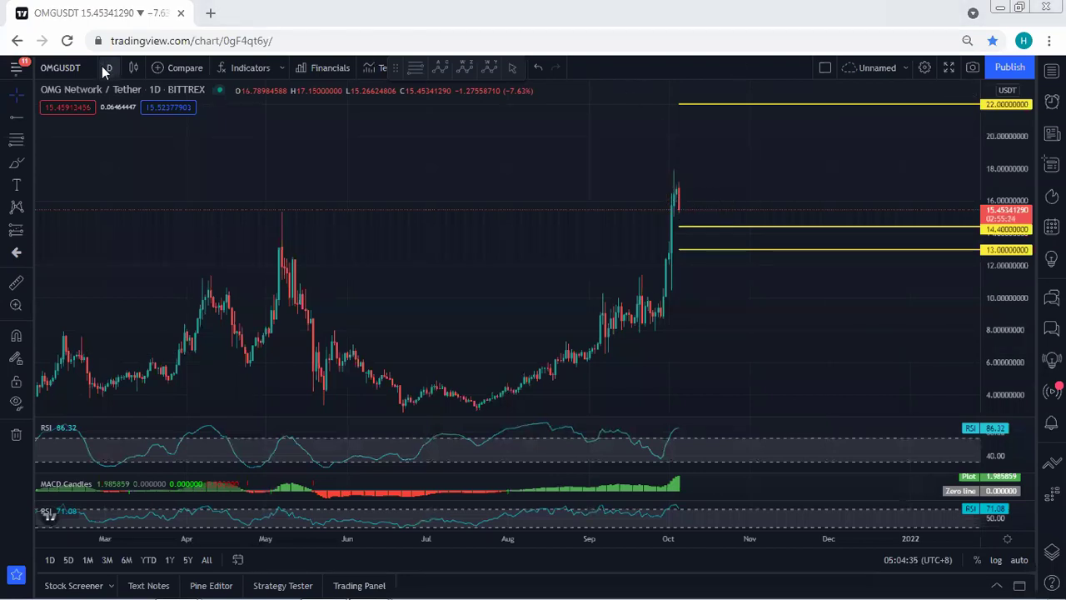
# Switch to the 4-hour interval and trace the September sideways base, the rally and the pullback from the October highs.
pyautogui.click(109, 67)
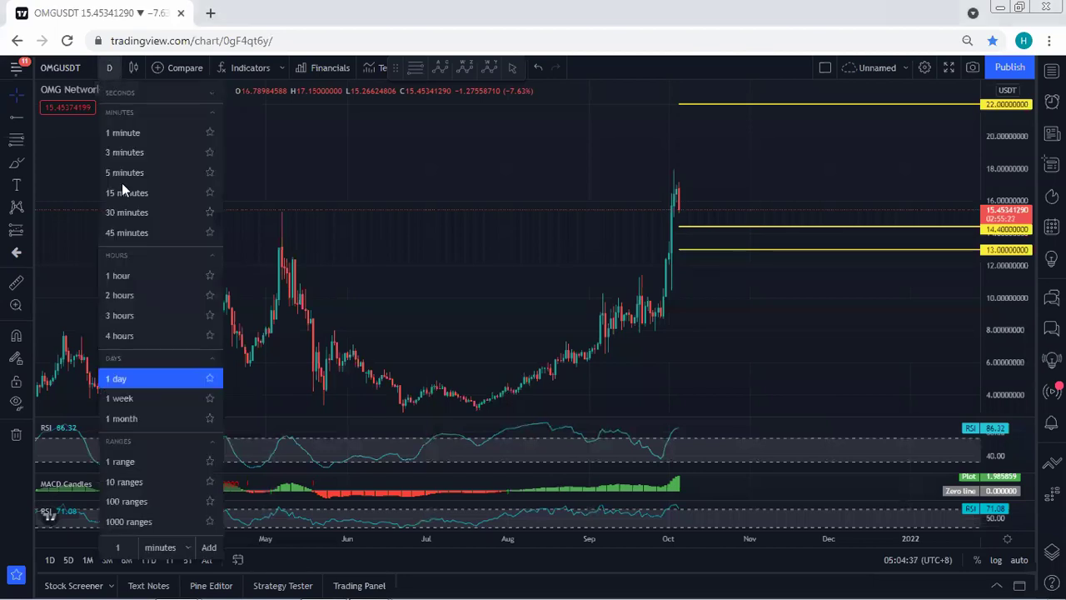
pyautogui.click(161, 334)
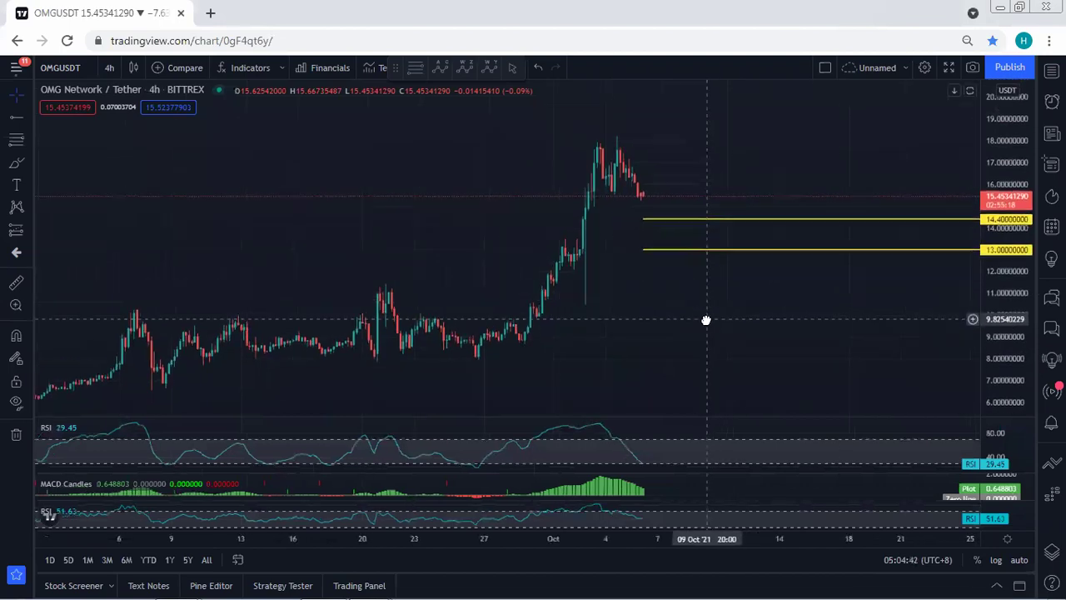
pyautogui.moveTo(491, 337); pyautogui.dragTo(552, 194)
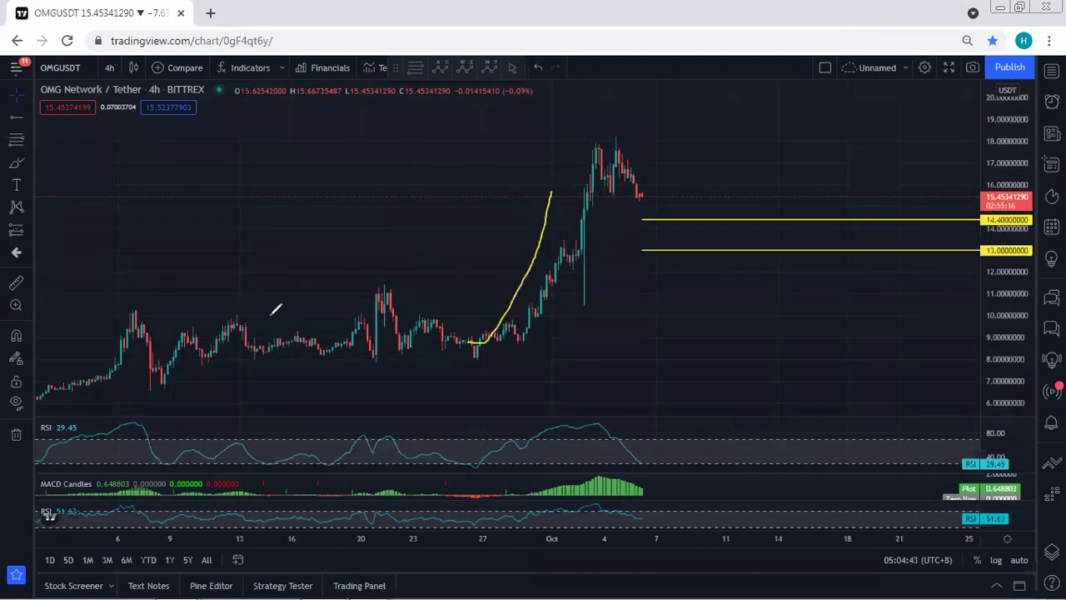
pyautogui.moveTo(131, 346); pyautogui.dragTo(404, 346)
pyautogui.moveTo(590, 144); pyautogui.dragTo(612, 137)
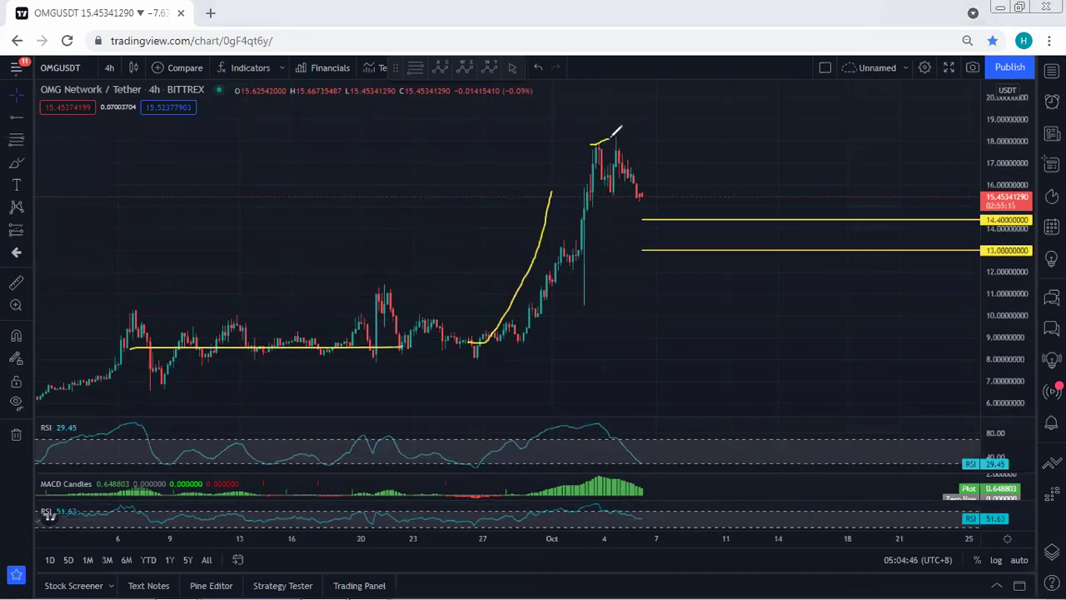
pyautogui.moveTo(609, 186); pyautogui.dragTo(630, 202)
pyautogui.moveTo(611, 141); pyautogui.dragTo(650, 215)
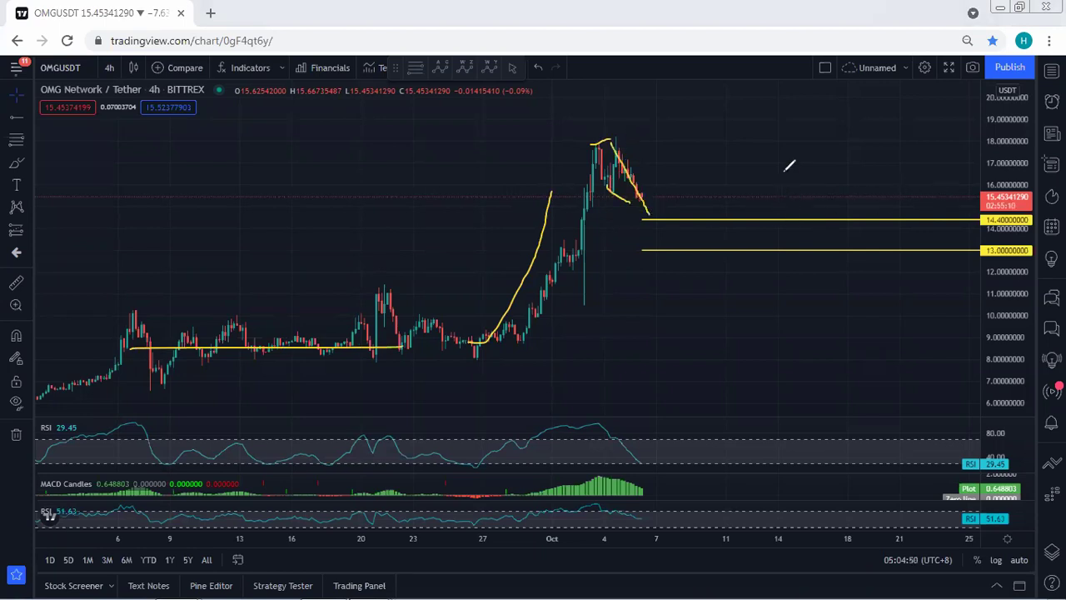
# Point arrows at the 14.4 and 13 price levels and clear all drawings.
pyautogui.moveTo(783, 172)
pyautogui.mouseDown()
pyautogui.moveTo(792, 209)
pyautogui.moveTo(774, 211)
pyautogui.mouseUp()
pyautogui.moveTo(748, 290); pyautogui.dragTo(772, 261)
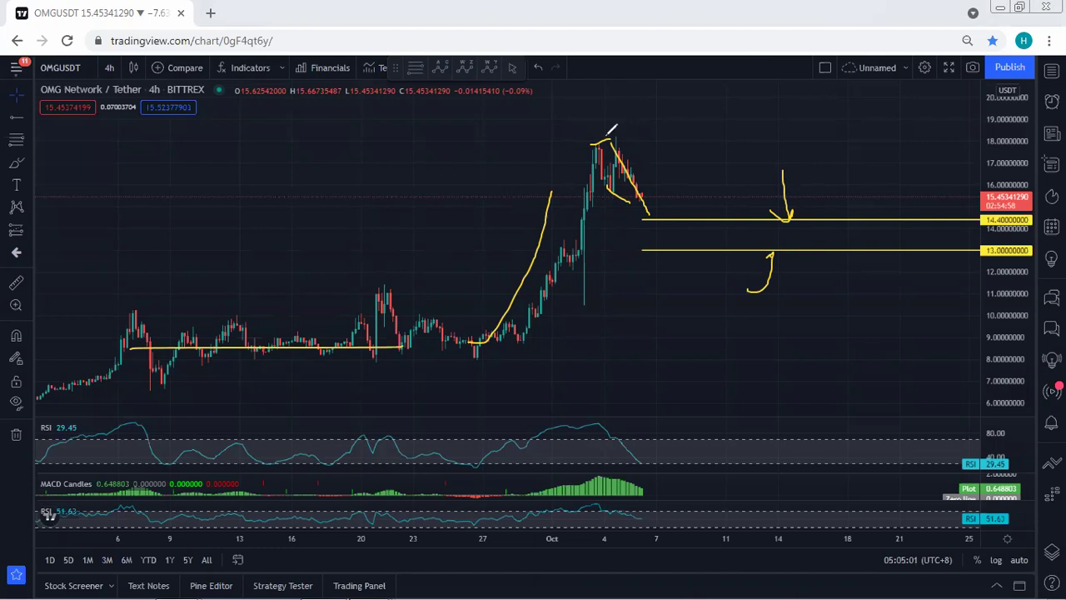
pyautogui.press('e')
# Mark the 4-hour highs and lows, the zone between 13 and 14.4, and an upward rebound, and clear the drawings.
pyautogui.moveTo(600, 141); pyautogui.dragTo(611, 137)
pyautogui.moveTo(609, 190); pyautogui.dragTo(636, 207)
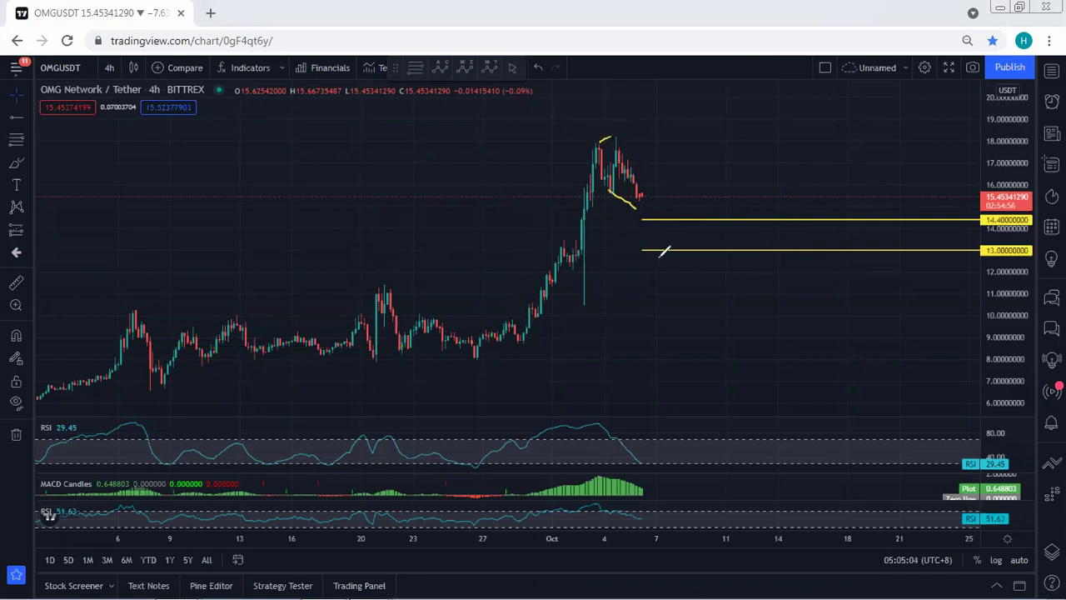
pyautogui.moveTo(658, 257); pyautogui.dragTo(690, 220)
pyautogui.moveTo(642, 200)
pyautogui.mouseDown()
pyautogui.moveTo(672, 189)
pyautogui.moveTo(730, 95)
pyautogui.moveTo(744, 94)
pyautogui.mouseUp()
pyautogui.press('e')
# Sketch two decline paths from the October highs, one stepping down to the 13 level and one falling below it, and clear them.
pyautogui.moveTo(617, 149); pyautogui.dragTo(698, 244)
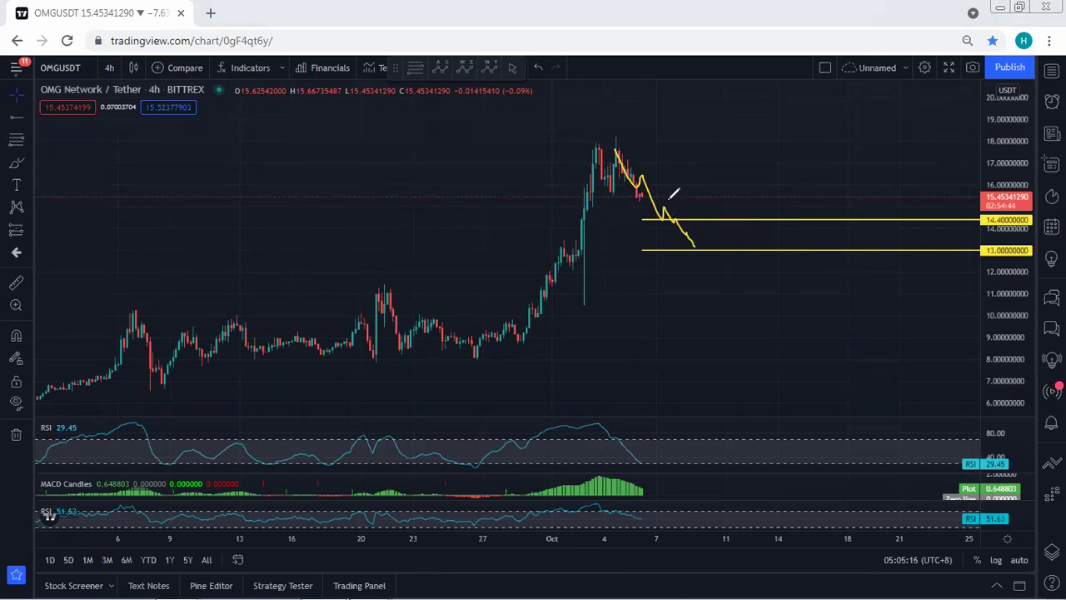
pyautogui.moveTo(609, 149); pyautogui.dragTo(698, 304)
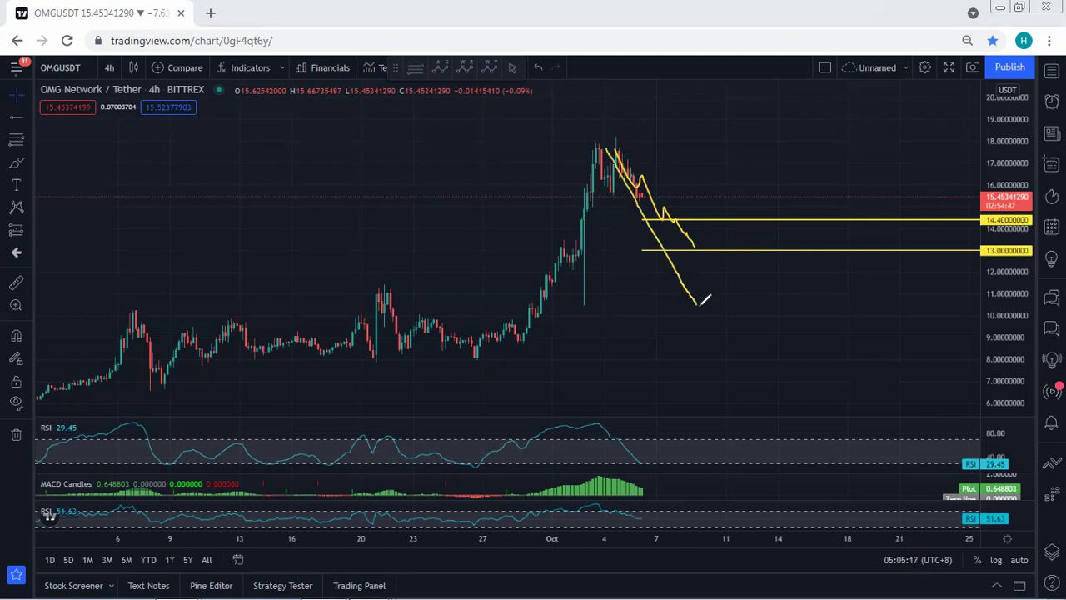
pyautogui.press('e')
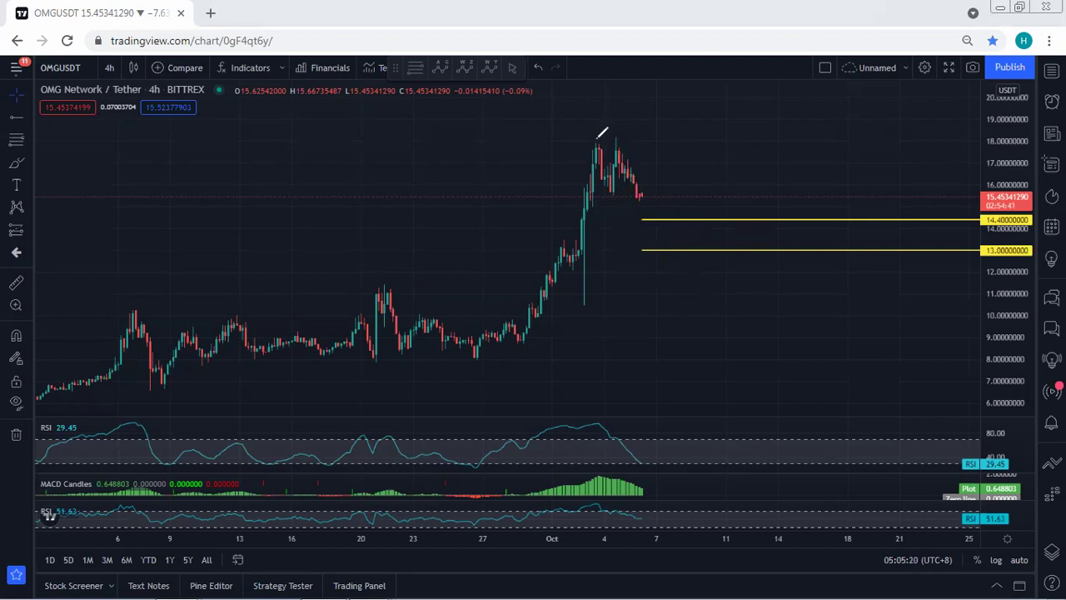
# Mark the 4-hour double peak, sketch the lows with an upward rebound, and undo these strokes.
pyautogui.moveTo(595, 142); pyautogui.dragTo(612, 140)
pyautogui.moveTo(601, 190)
pyautogui.mouseDown()
pyautogui.moveTo(635, 200)
pyautogui.moveTo(657, 179)
pyautogui.moveTo(661, 142)
pyautogui.mouseUp()
pyautogui.hotkey('ctrl', 'z')
pyautogui.hotkey('ctrl', 'z')
pyautogui.hotkey('ctrl', 'z')
# Switch to the 1-hour interval and mark the two October peaks on the price and their matching points across the RSI and MACD panes.
pyautogui.click(109, 68)
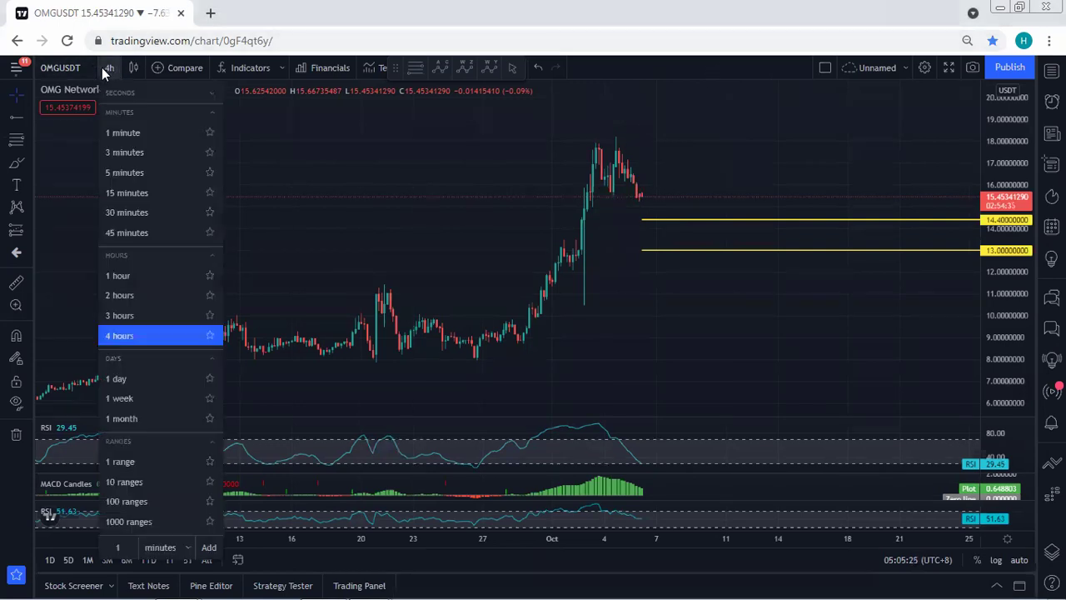
pyautogui.click(116, 275)
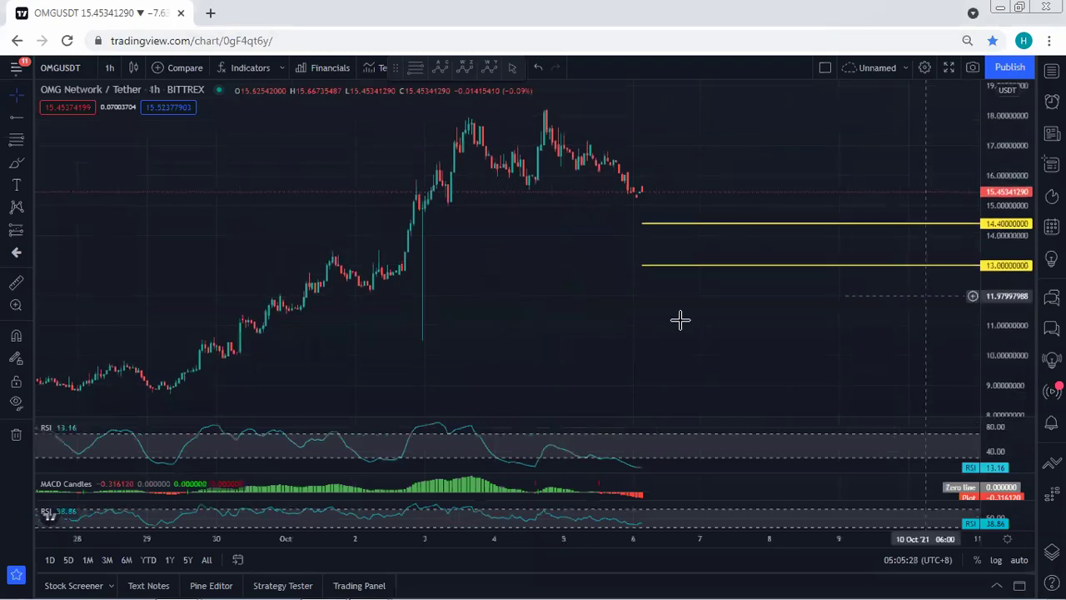
pyautogui.moveTo(507, 339); pyautogui.dragTo(507, 383)
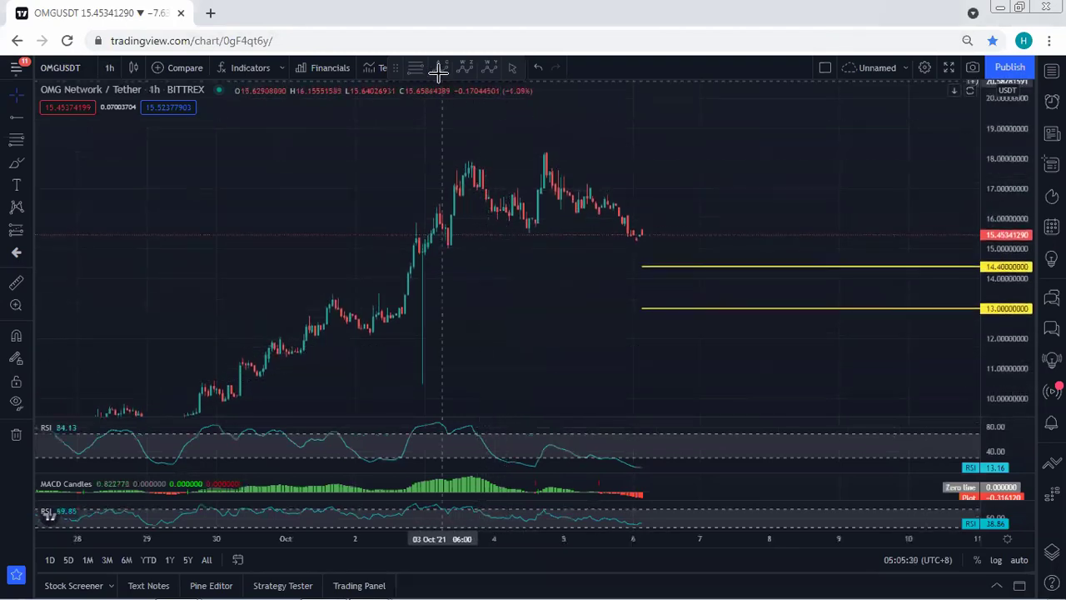
pyautogui.moveTo(534, 153); pyautogui.dragTo(554, 151)
pyautogui.moveTo(470, 163); pyautogui.dragTo(482, 163)
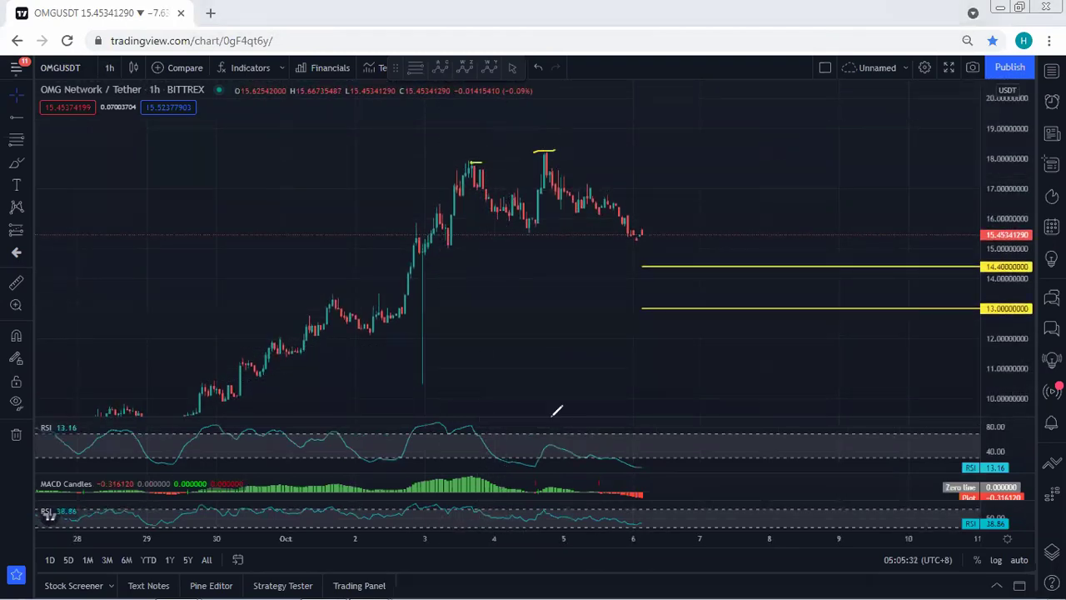
pyautogui.moveTo(553, 510); pyautogui.dragTo(552, 415)
pyautogui.moveTo(458, 423); pyautogui.dragTo(457, 519)
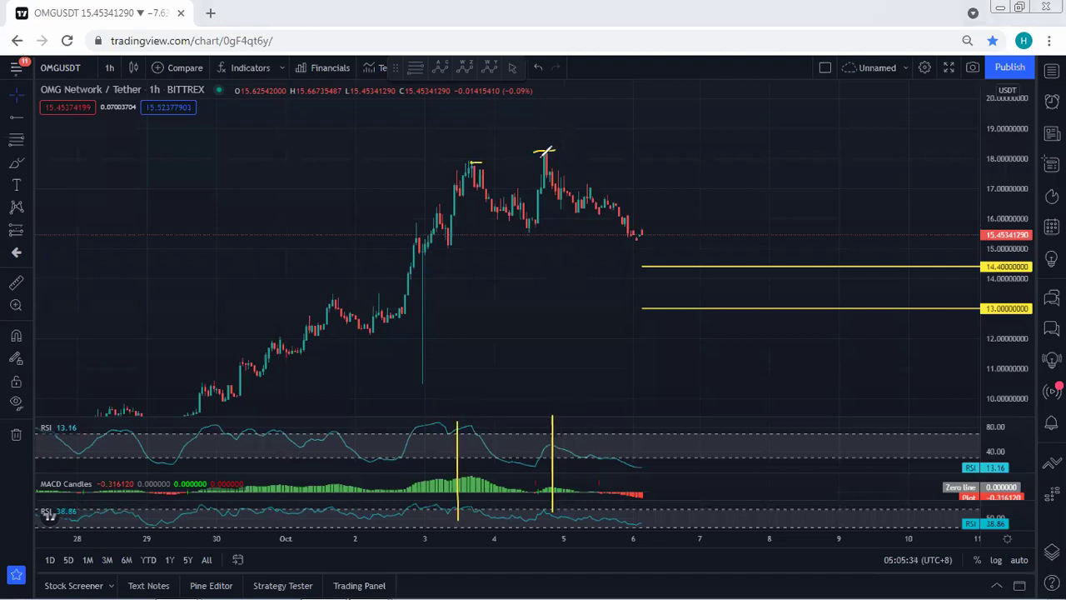
# Trace the 1-hour decline, the lines joining the highs and lows, an upward breakout and the resistance near 17, and clear all drawings.
pyautogui.moveTo(539, 157); pyautogui.dragTo(635, 234)
pyautogui.moveTo(482, 163); pyautogui.dragTo(544, 152)
pyautogui.moveTo(523, 225)
pyautogui.mouseDown()
pyautogui.moveTo(633, 240)
pyautogui.moveTo(647, 204)
pyautogui.moveTo(667, 221)
pyautogui.moveTo(678, 114)
pyautogui.mouseUp()
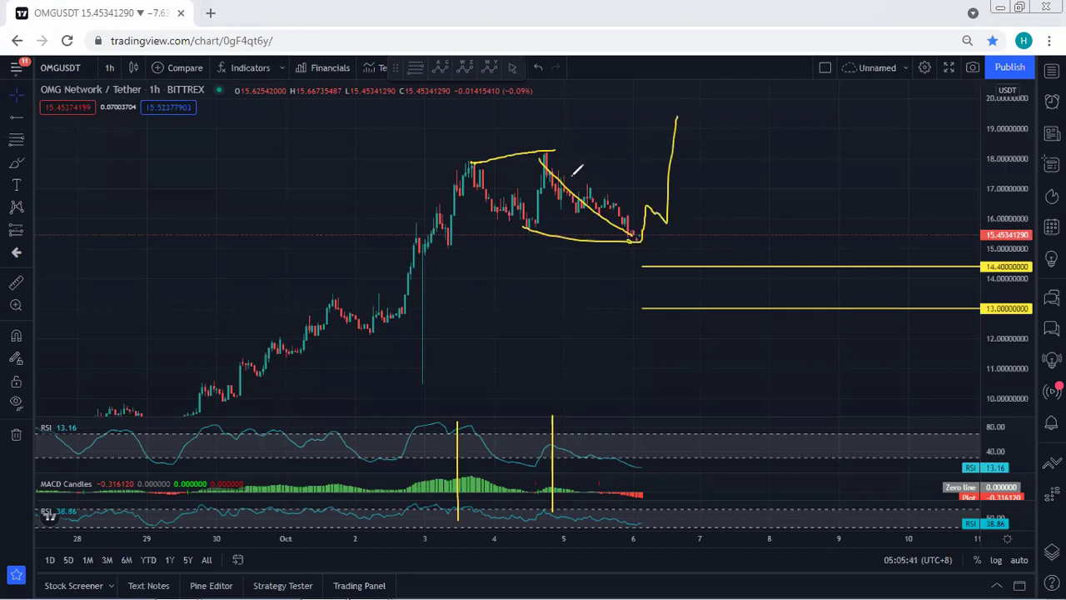
pyautogui.moveTo(569, 178); pyautogui.dragTo(637, 179)
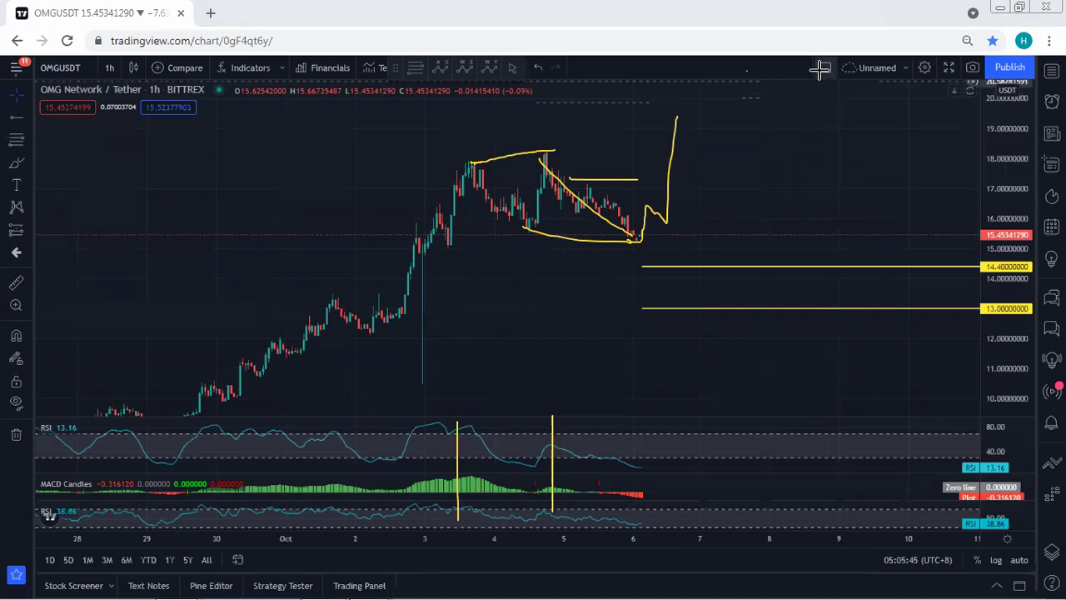
pyautogui.press('Escape')
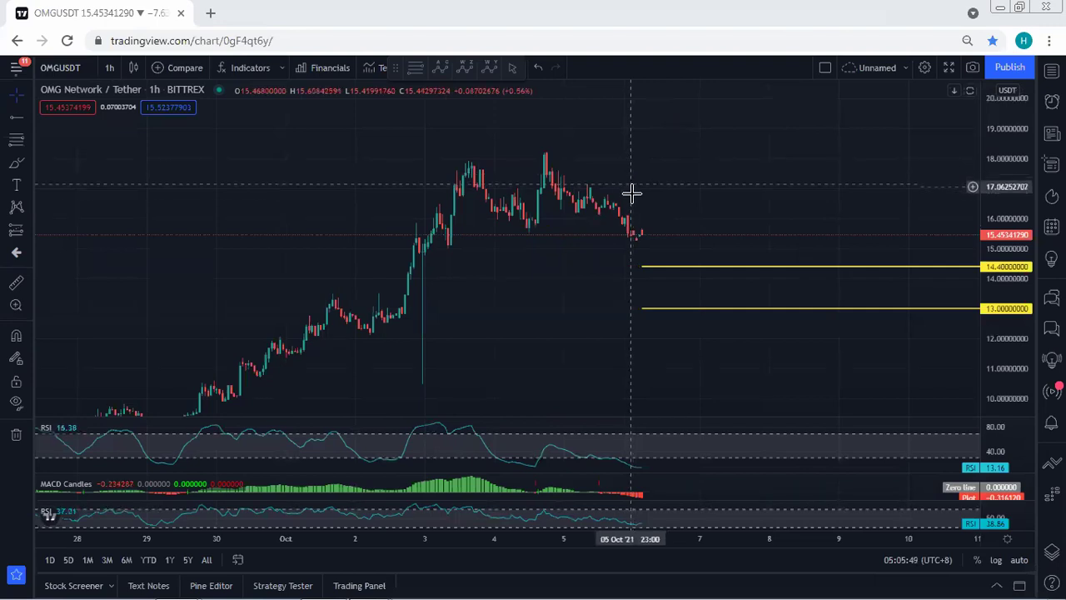
# Sketch a short rebound from the latest 1-hour candles and undo it.
pyautogui.moveTo(665, 164); pyautogui.dragTo(628, 236)
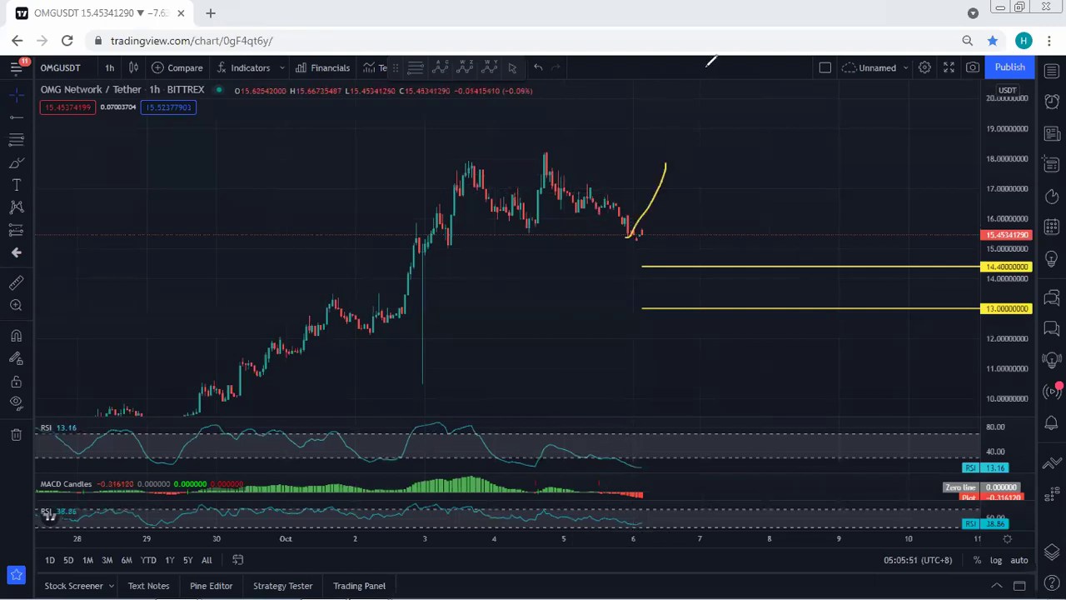
pyautogui.hotkey('ctrl', 'z')
# Return the chart to the 4-hour interval and bring the 22 and 27 target levels into view.
pyautogui.click(110, 68)
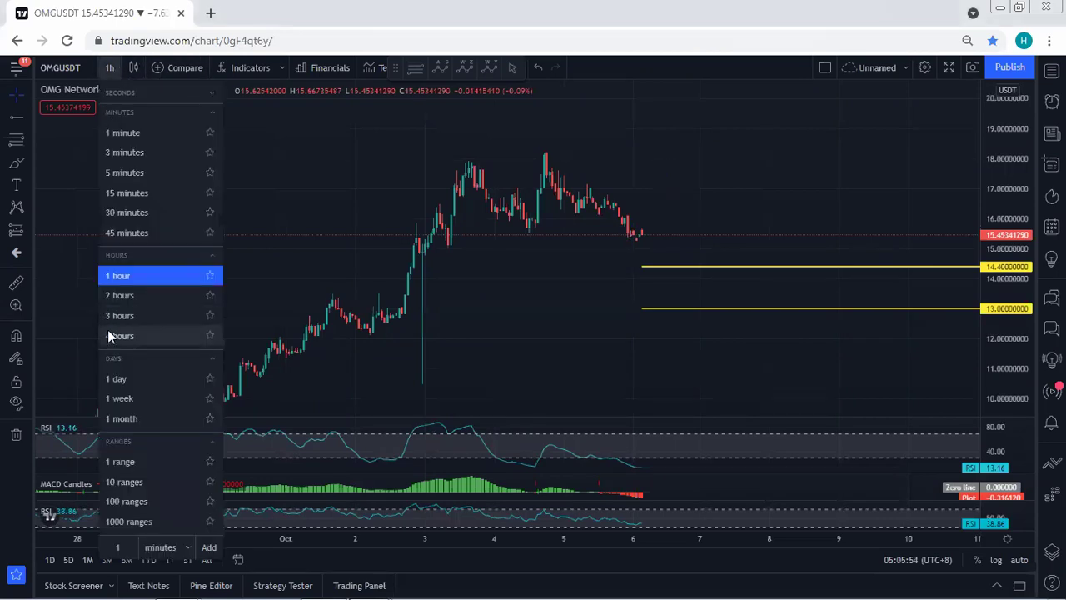
pyautogui.click(117, 334)
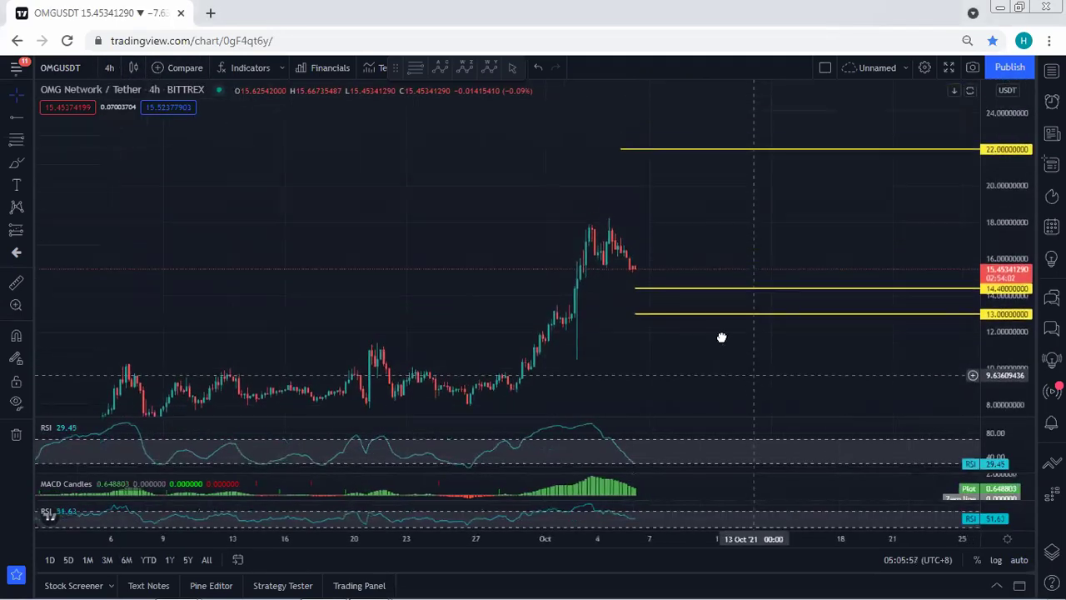
pyautogui.moveTo(535, 170); pyautogui.dragTo(535, 228)
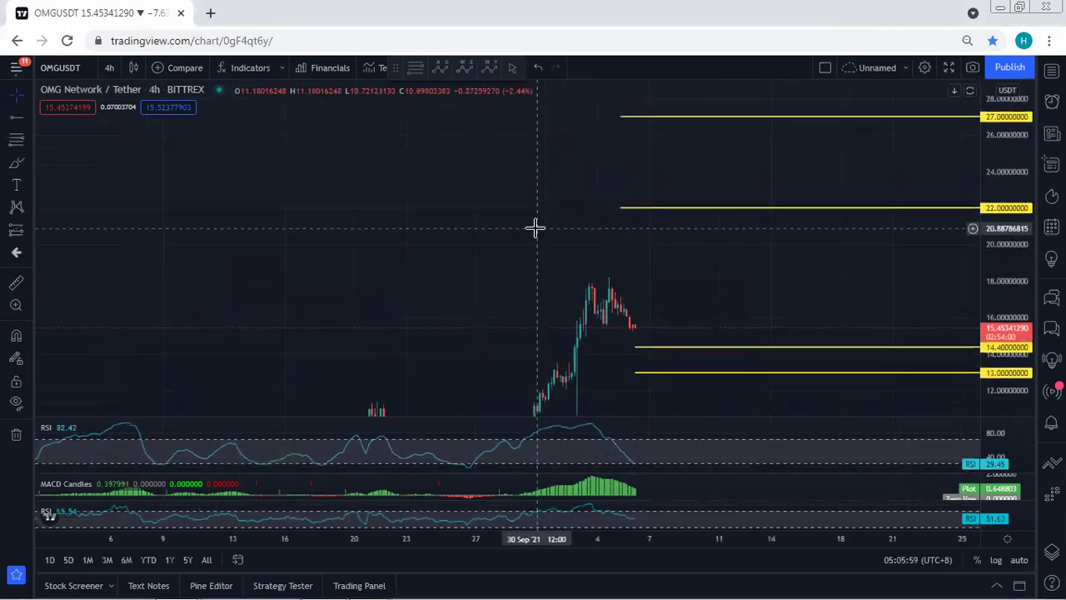
# Sketch a projected rise from the latest 4-hour candles toward the 27 target and clear the drawing.
pyautogui.moveTo(646, 285)
pyautogui.mouseDown()
pyautogui.moveTo(705, 259)
pyautogui.moveTo(768, 116)
pyautogui.moveTo(768, 128)
pyautogui.mouseUp()
pyautogui.press('e')
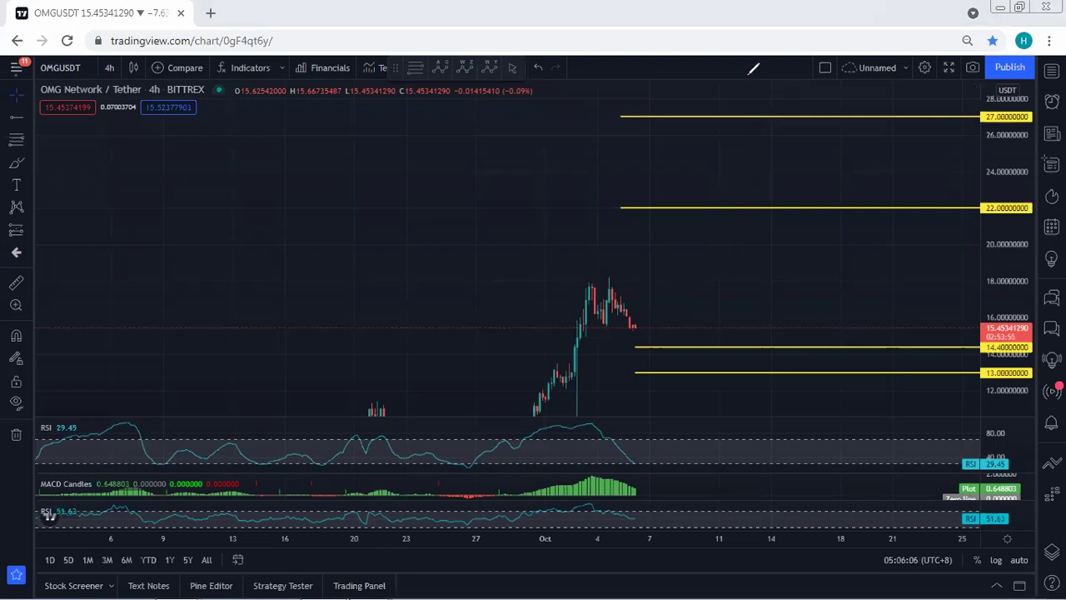
# Switch the chart to the daily interval and widen its range back to 2019.
pyautogui.click(107, 68)
pyautogui.click(143, 375)
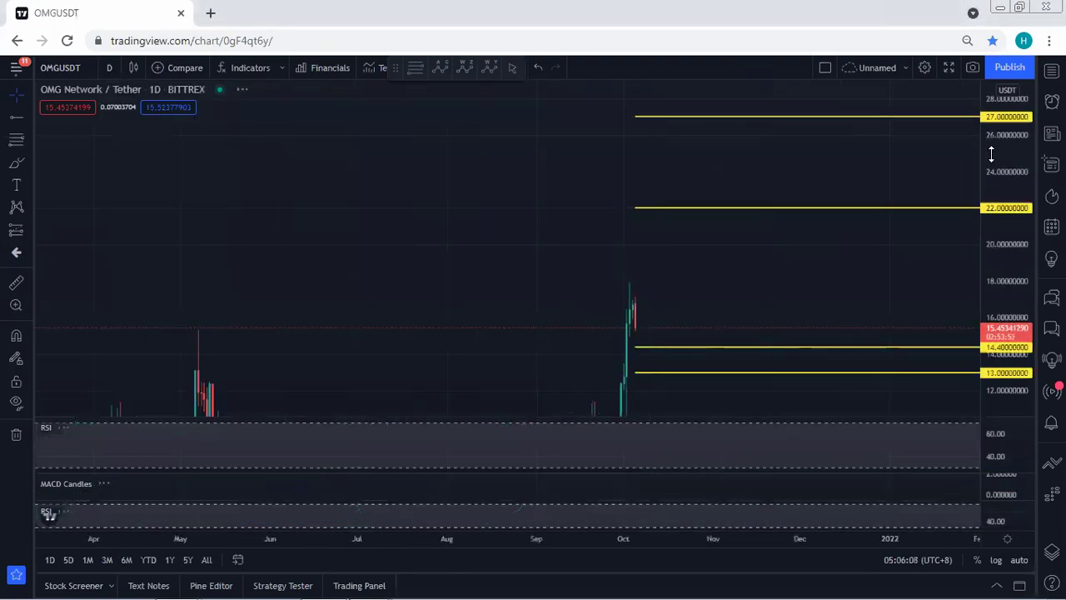
pyautogui.scroll(-5, 411, 209)
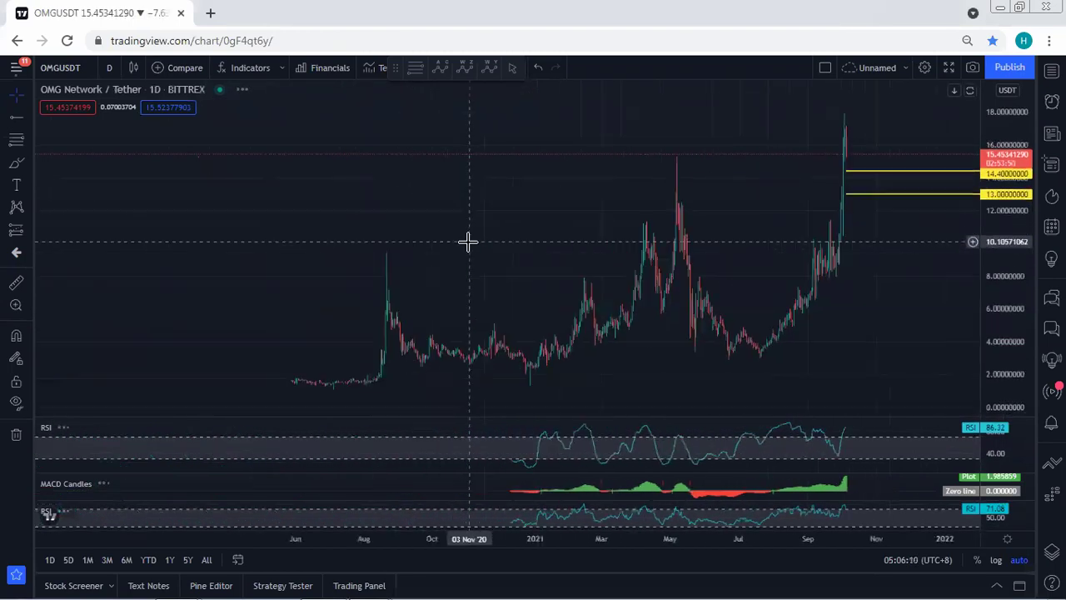
pyautogui.scroll(-4, 468, 242)
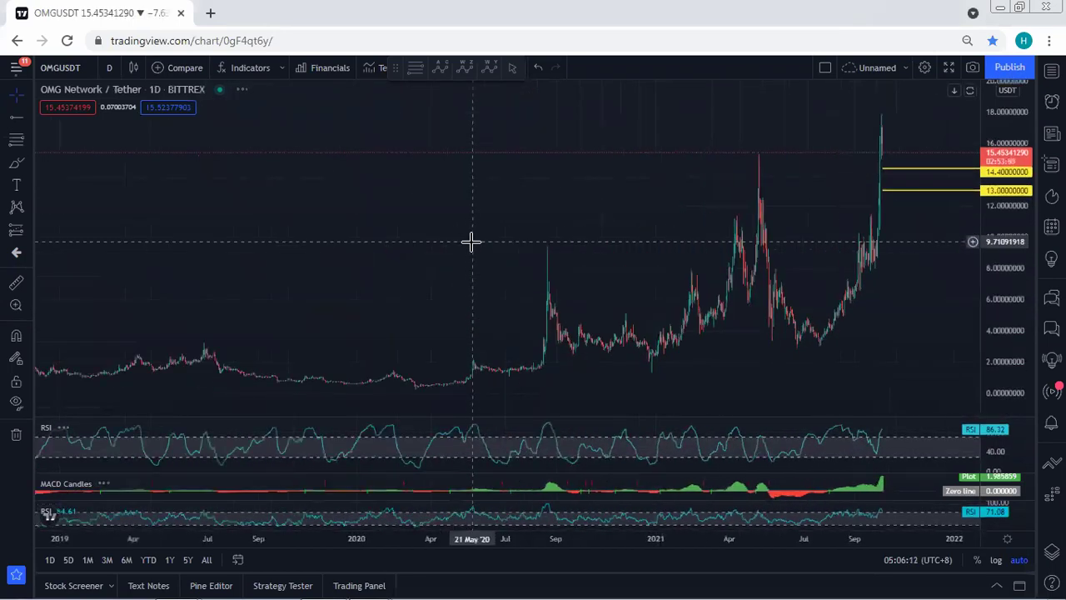
pyautogui.click(110, 68)
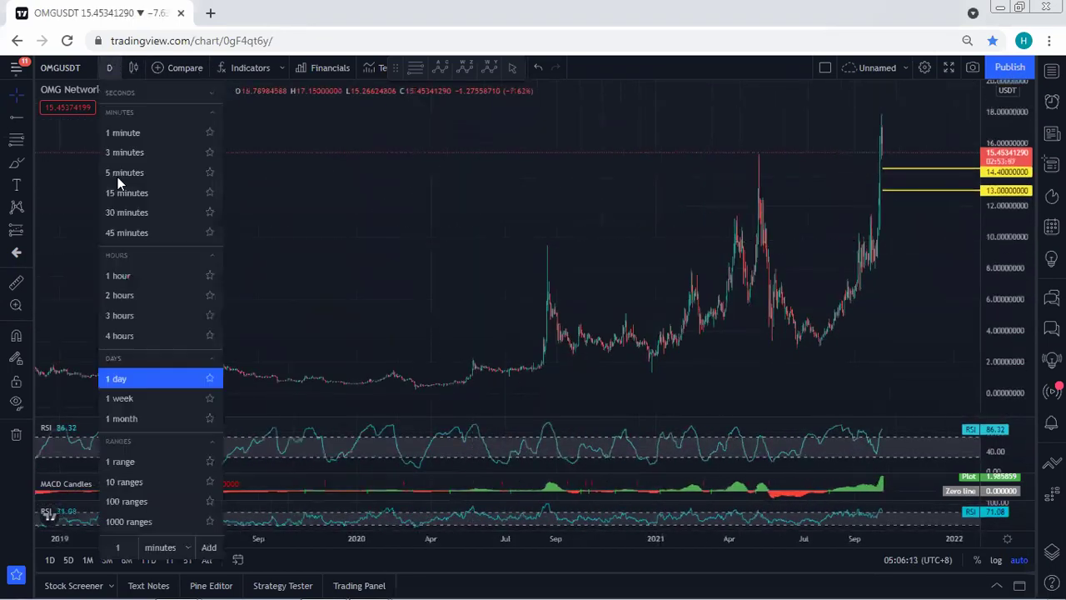
# Make the 13 and 14.40 support rays visible on weekly intervals.
pyautogui.doubleClick(914, 196)
pyautogui.click(593, 276)
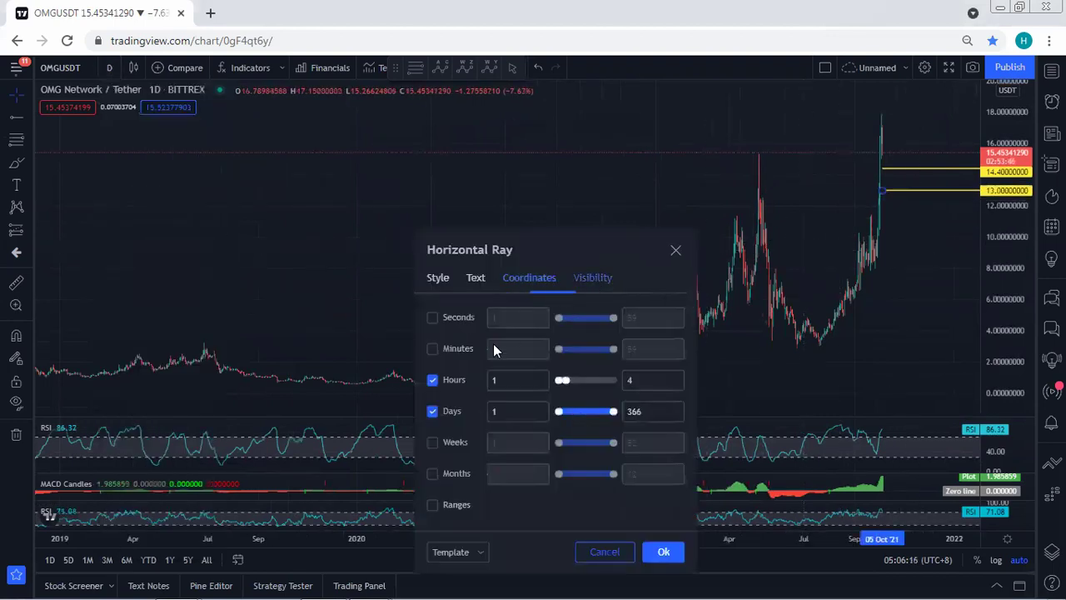
pyautogui.click(433, 443)
pyautogui.click(663, 552)
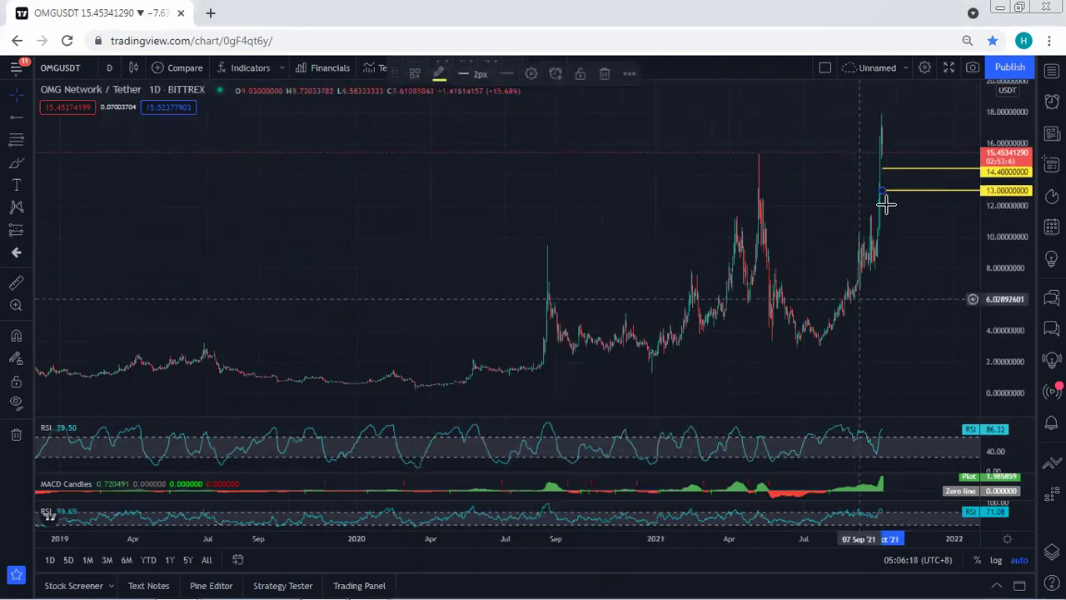
pyautogui.moveTo(893, 168); pyautogui.dragTo(898, 173)
pyautogui.doubleClick(899, 175)
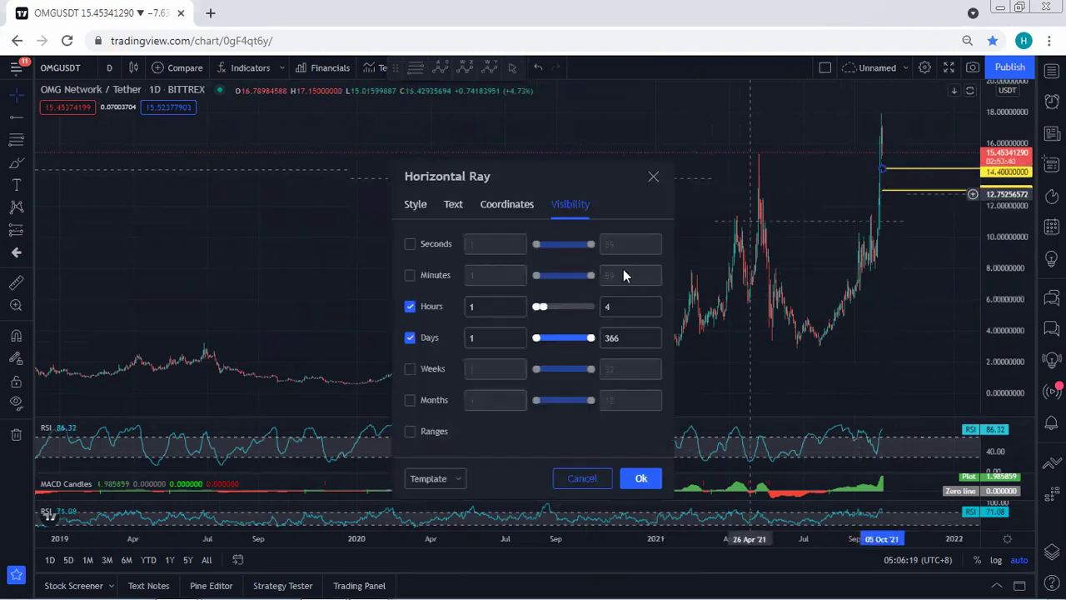
pyautogui.click(410, 368)
pyautogui.click(630, 472)
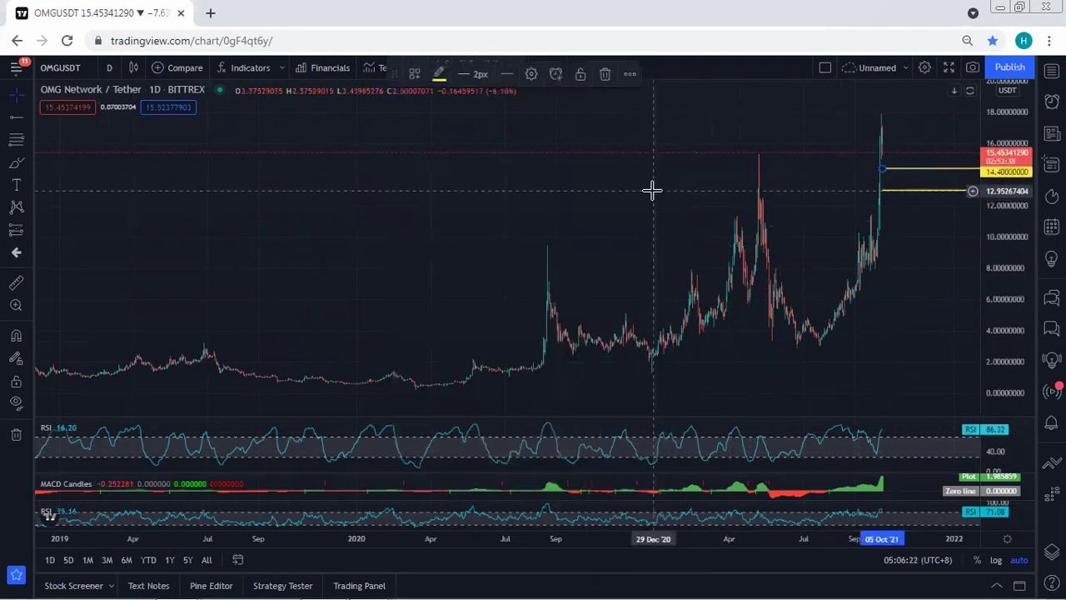
# Switch to the weekly interval to check which of the yellow rays are displayed.
pyautogui.click(111, 68)
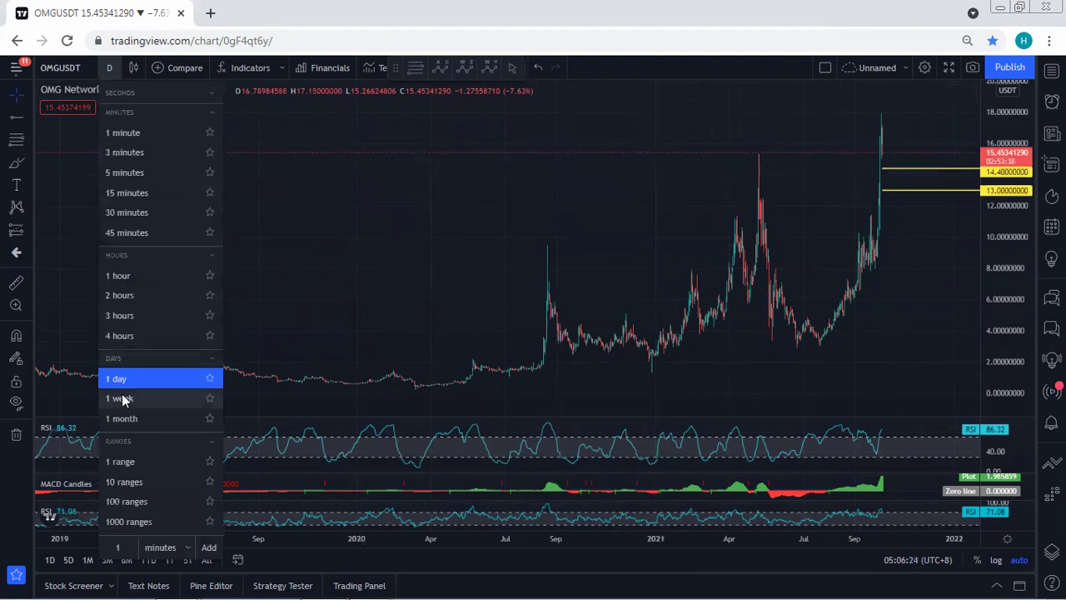
pyautogui.click(125, 399)
pyautogui.scroll(3, 924, 175)
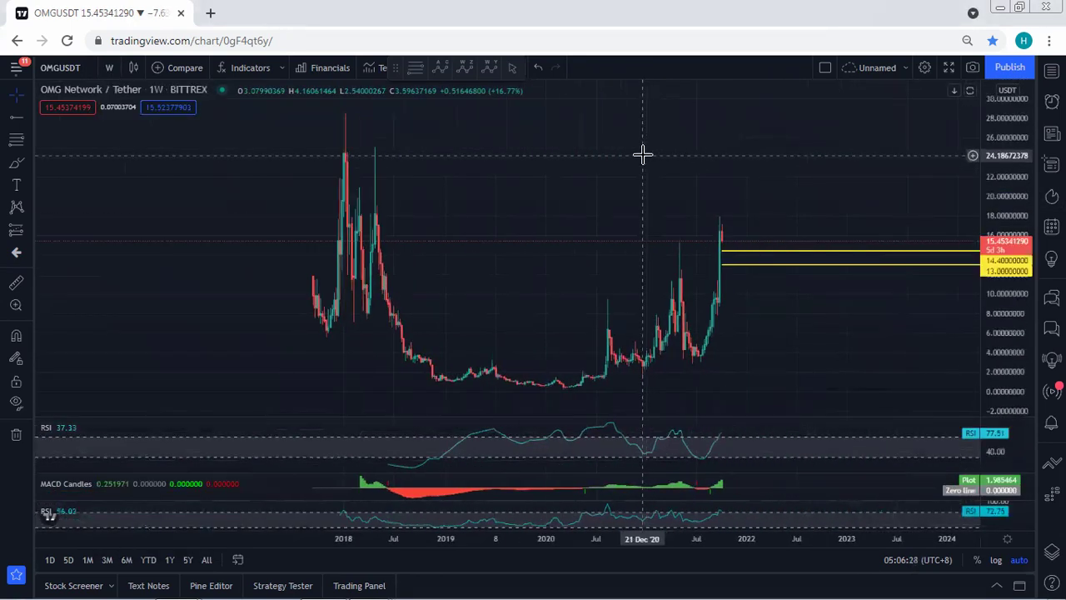
# Return to the daily interval and make the 22 and 27 target rays visible on weekly intervals.
pyautogui.click(109, 67)
pyautogui.click(128, 378)
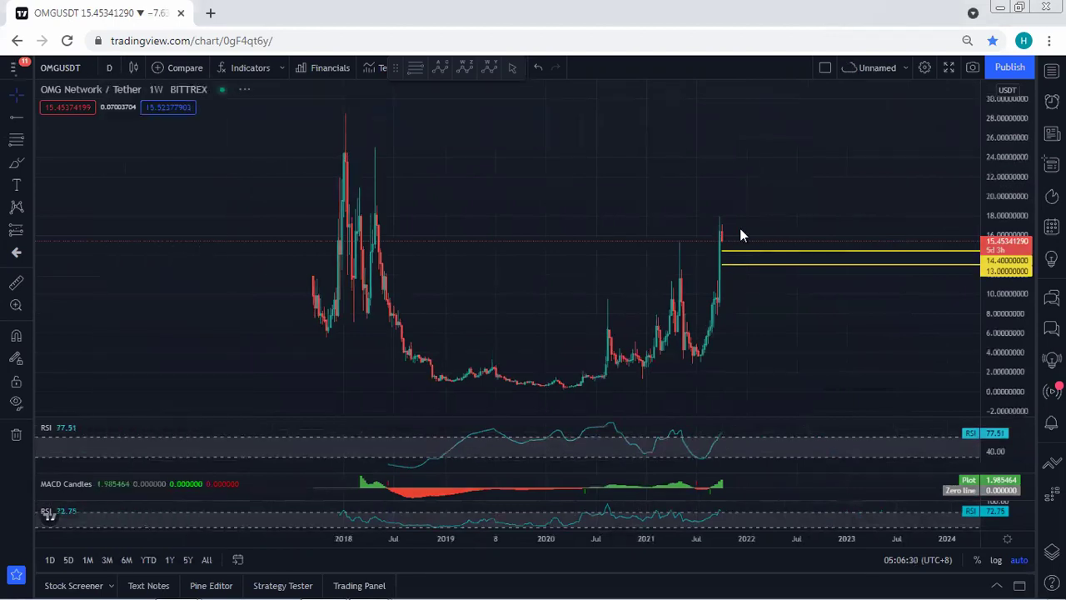
pyautogui.moveTo(995, 105); pyautogui.dragTo(1028, 332)
pyautogui.doubleClick(846, 161)
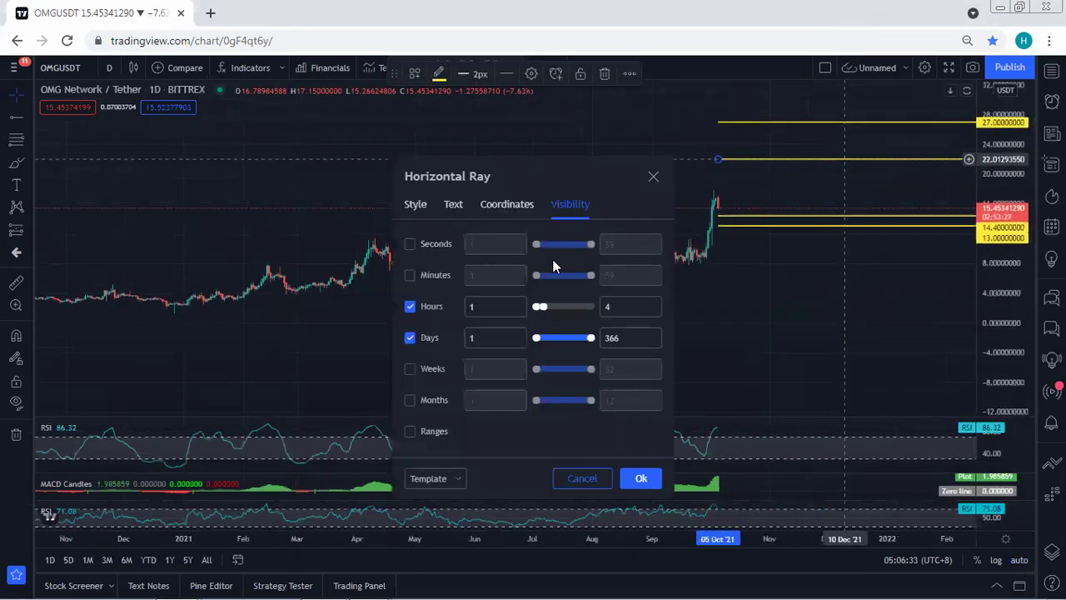
pyautogui.click(435, 366)
pyautogui.click(638, 476)
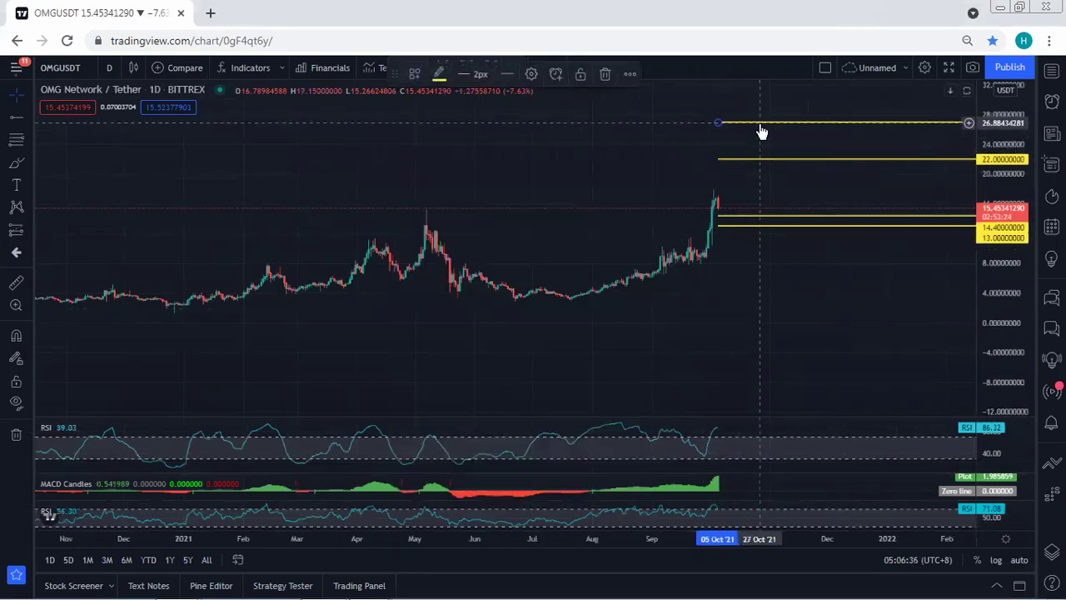
pyautogui.doubleClick(757, 122)
pyautogui.click(410, 368)
pyautogui.click(642, 478)
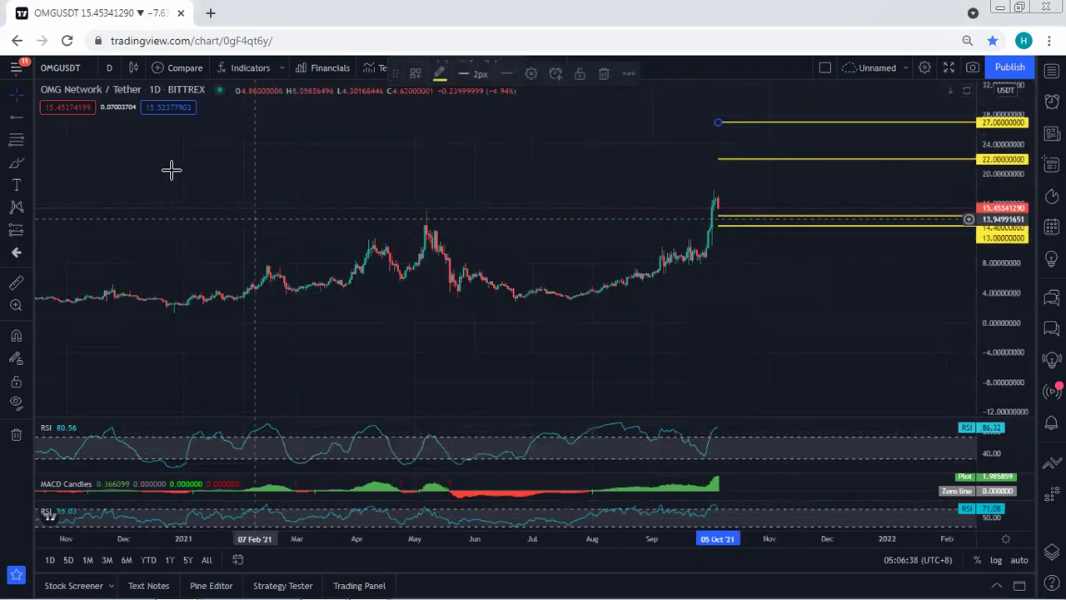
# On the weekly interval, sketch a pullback above 14.40 followed by a rise to the 22 and 27 targets, and undo it.
pyautogui.click(109, 68)
pyautogui.click(129, 398)
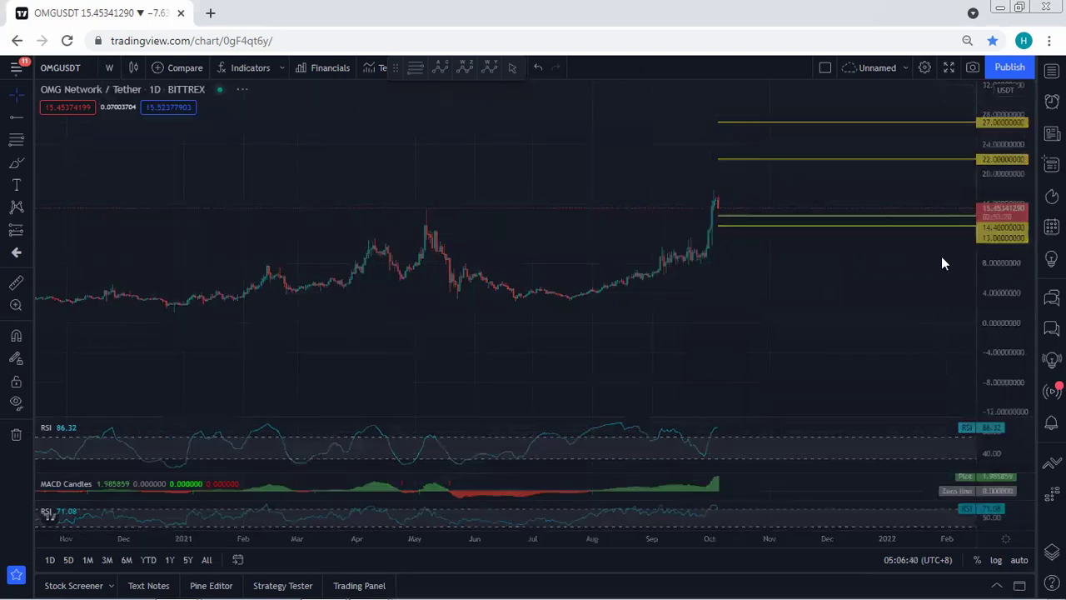
pyautogui.click(415, 70)
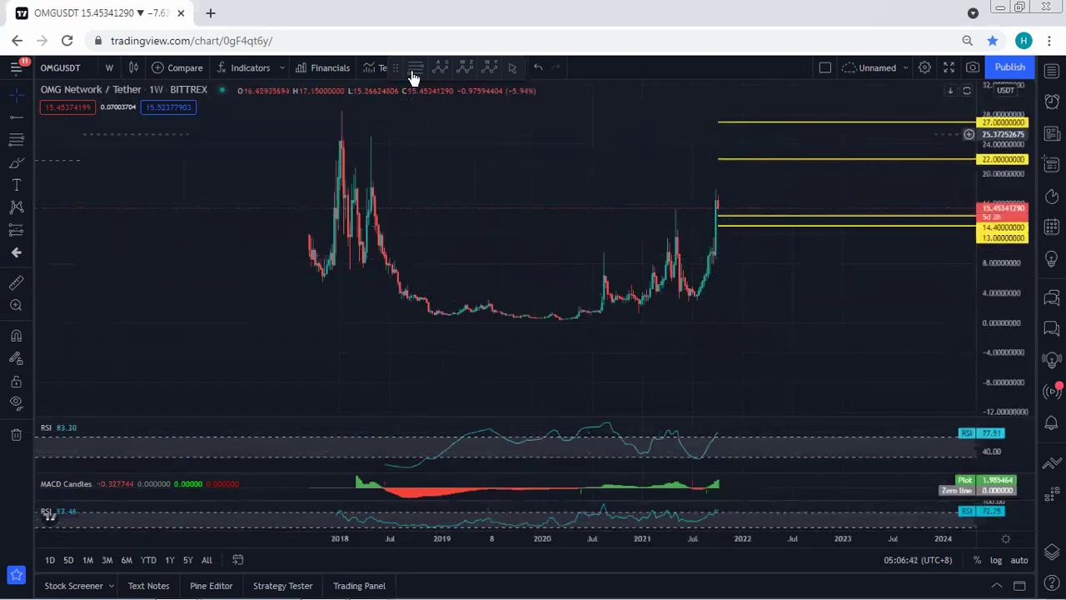
pyautogui.moveTo(703, 190)
pyautogui.mouseDown()
pyautogui.moveTo(747, 186)
pyautogui.moveTo(798, 154)
pyautogui.moveTo(813, 124)
pyautogui.mouseUp()
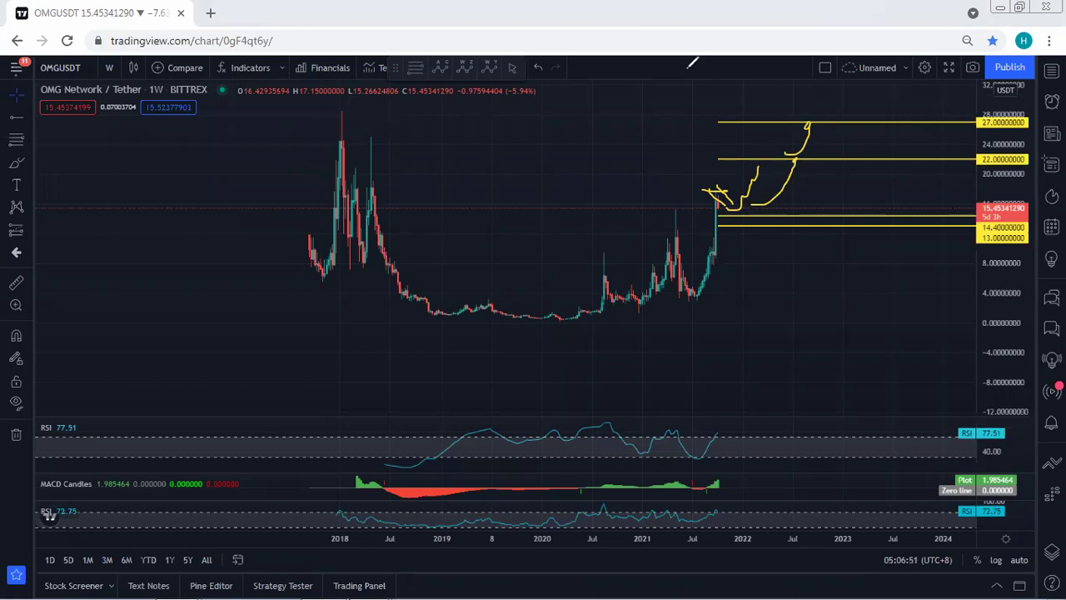
pyautogui.hotkey('ctrl', 'z')
pyautogui.hotkey('ctrl', 'z')
pyautogui.hotkey('ctrl', 'z')
# Switch to the 1-hour interval, circle the rally from 29 September to the first October peak, and undo the circle.
pyautogui.click(109, 67)
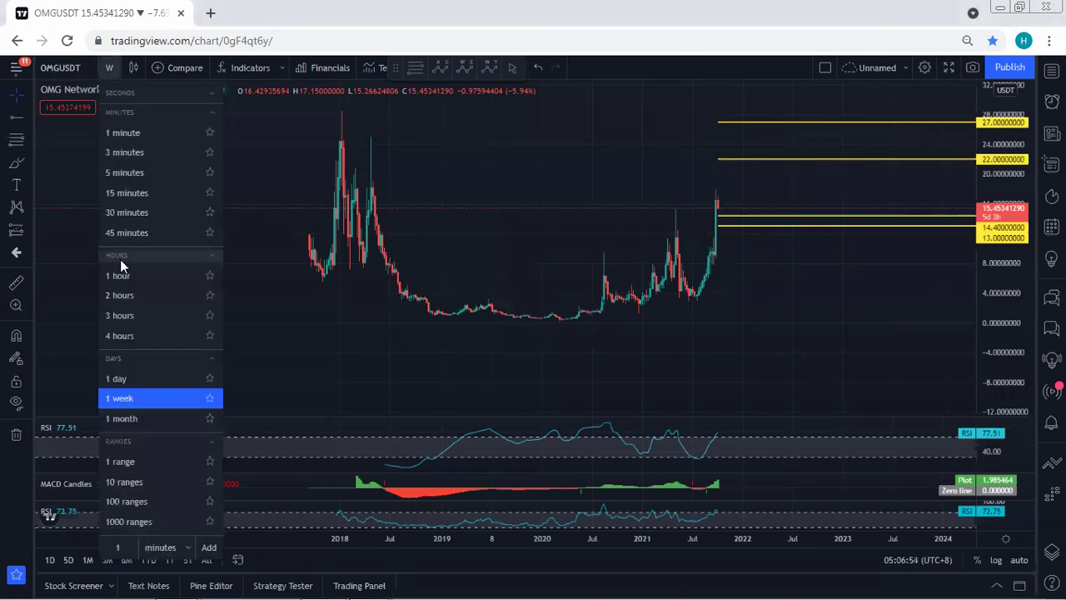
pyautogui.click(120, 276)
pyautogui.doubleClick(982, 181)
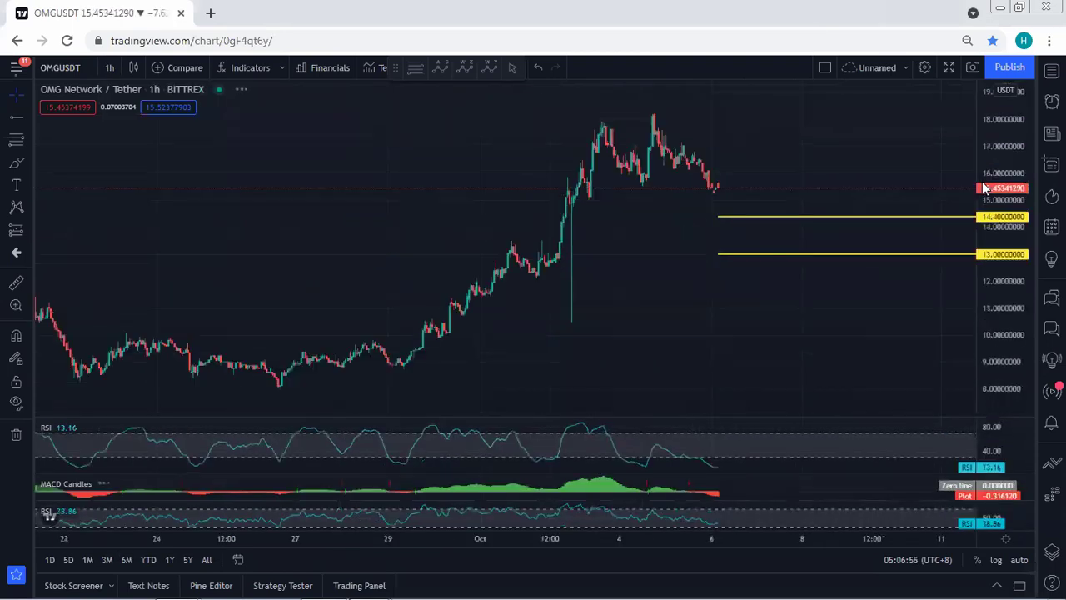
pyautogui.moveTo(590, 298); pyautogui.dragTo(576, 325)
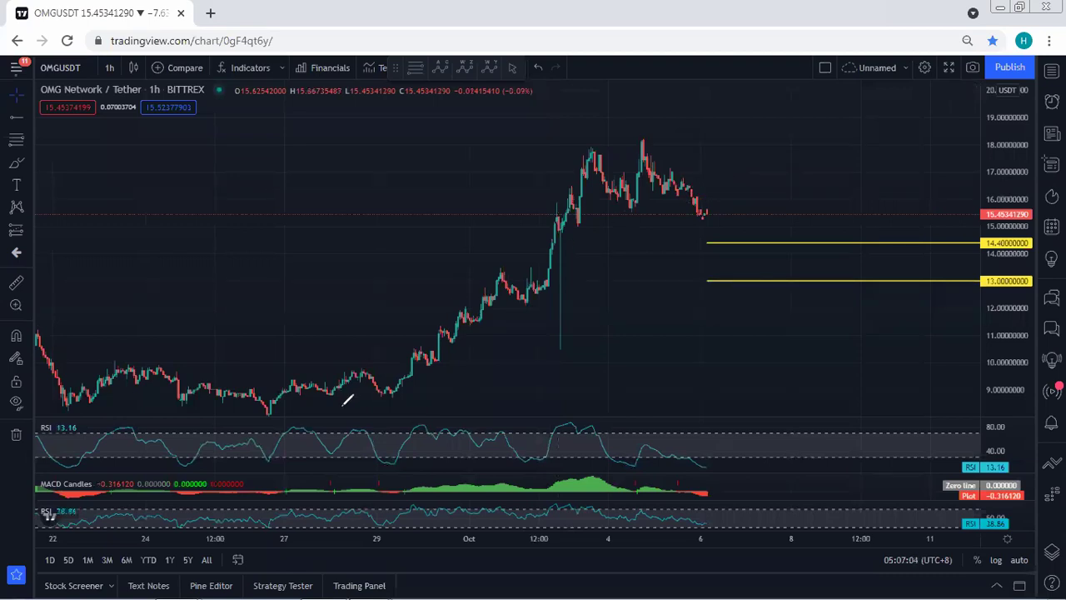
pyautogui.moveTo(390, 408)
pyautogui.mouseDown()
pyautogui.moveTo(597, 160)
pyautogui.moveTo(388, 315)
pyautogui.moveTo(371, 393)
pyautogui.mouseUp()
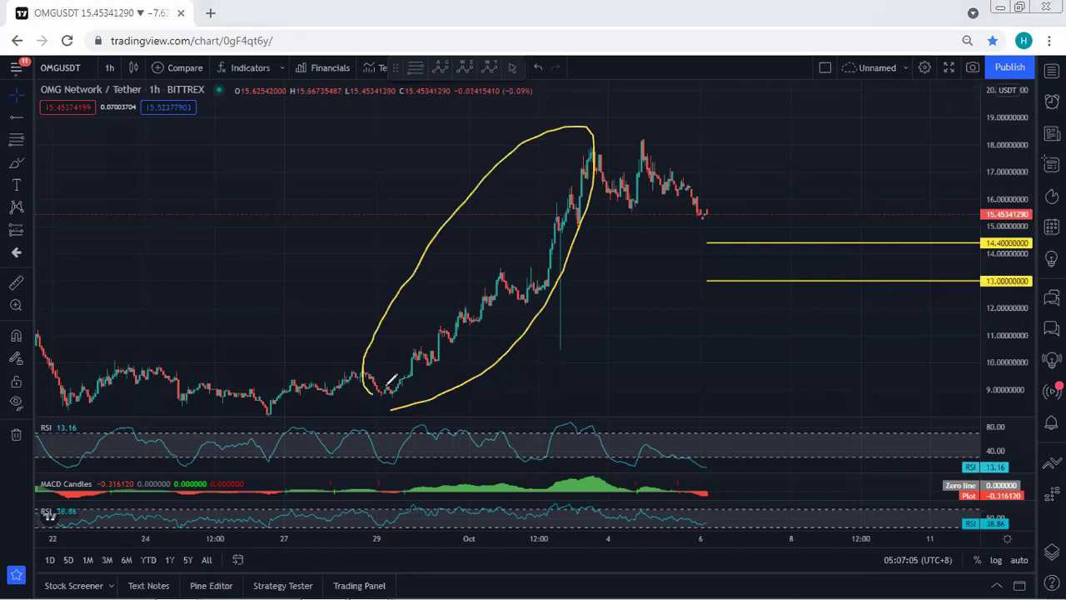
pyautogui.hotkey('ctrl', 'z')
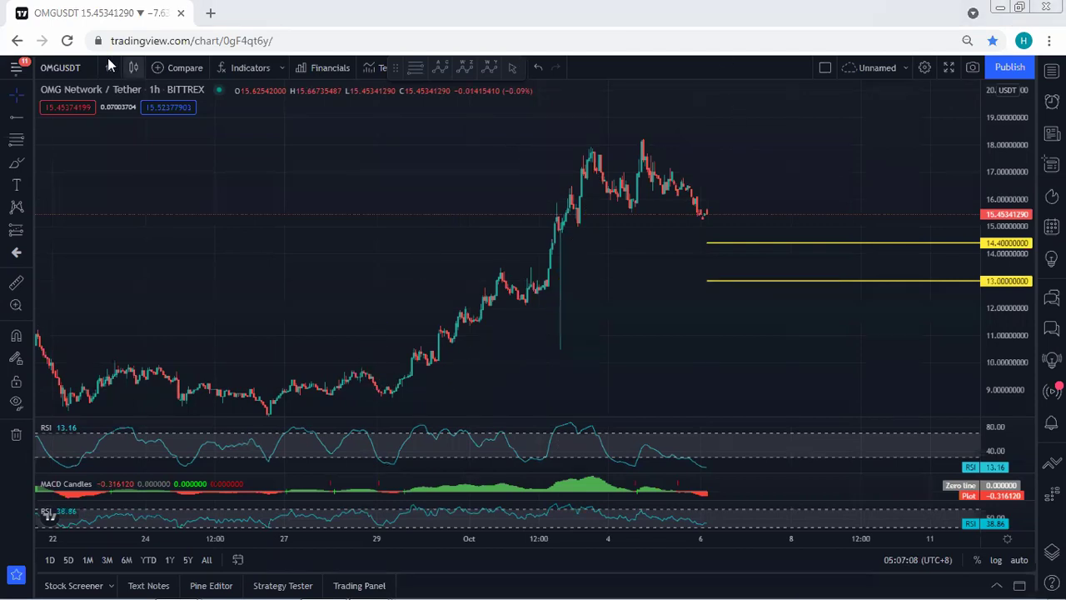
# Show the daily and then the weekly interval, with the full price history since 2018 in view.
pyautogui.click(109, 67)
pyautogui.click(119, 379)
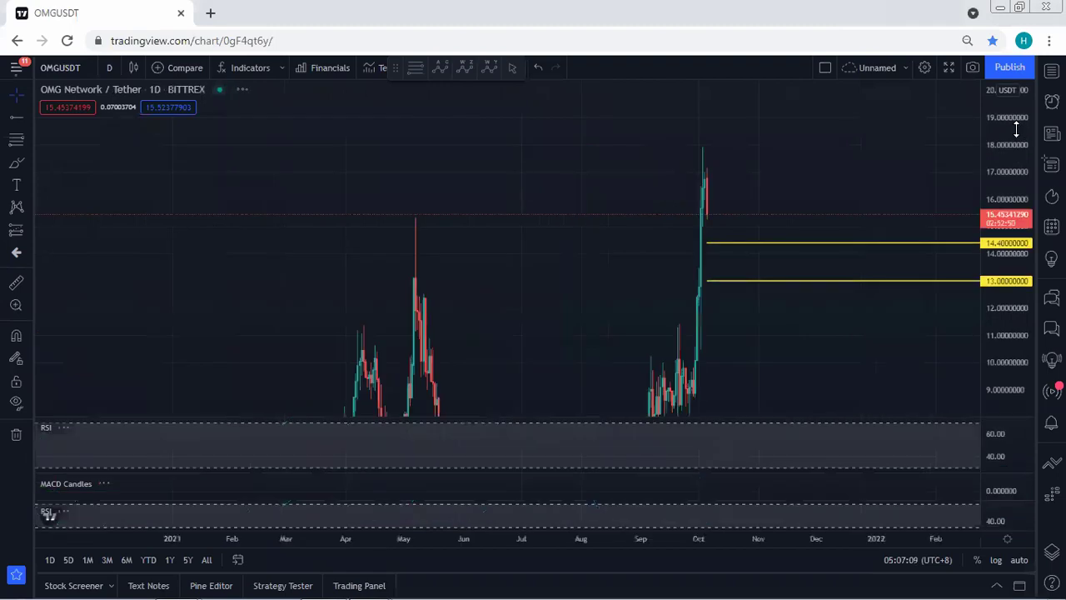
pyautogui.click(109, 67)
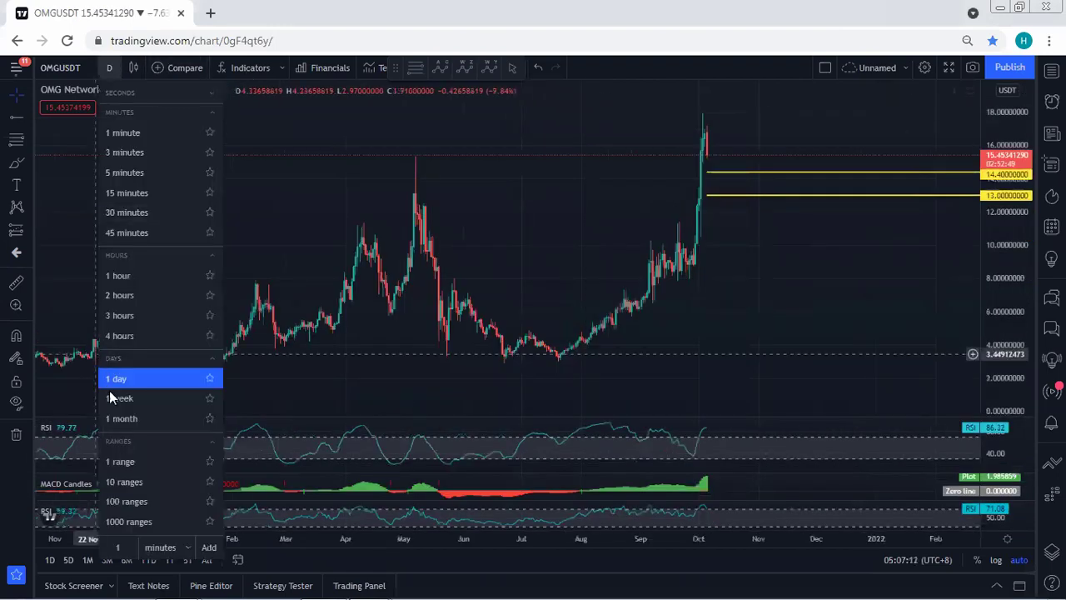
pyautogui.click(109, 391)
pyautogui.scroll(1, 538, 184)
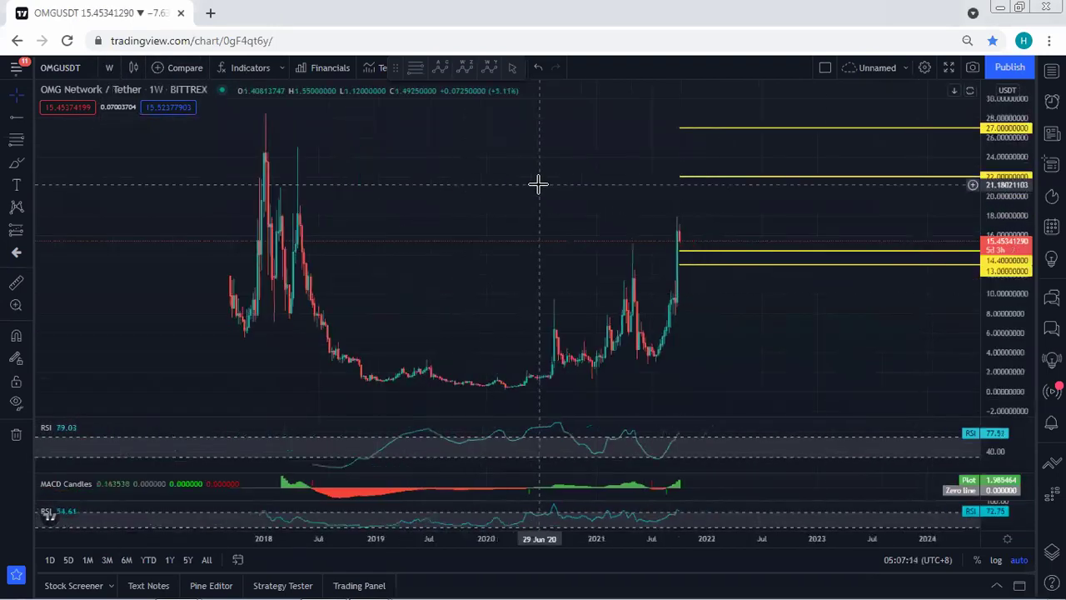
pyautogui.moveTo(501, 181); pyautogui.dragTo(540, 178)
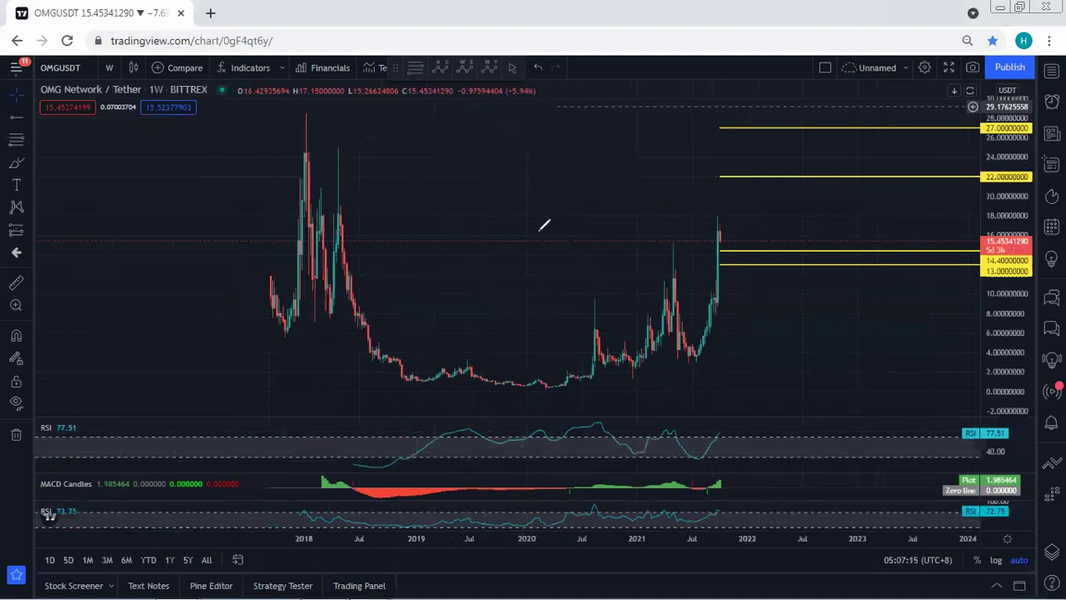
# Mark the 2020 and May 2021 weekly peaks, sketch a drop below 13 and an alternative rise to 22, and clear the drawings.
pyautogui.moveTo(588, 301); pyautogui.dragTo(603, 302)
pyautogui.moveTo(665, 247)
pyautogui.mouseDown()
pyautogui.moveTo(738, 241)
pyautogui.moveTo(760, 292)
pyautogui.mouseUp()
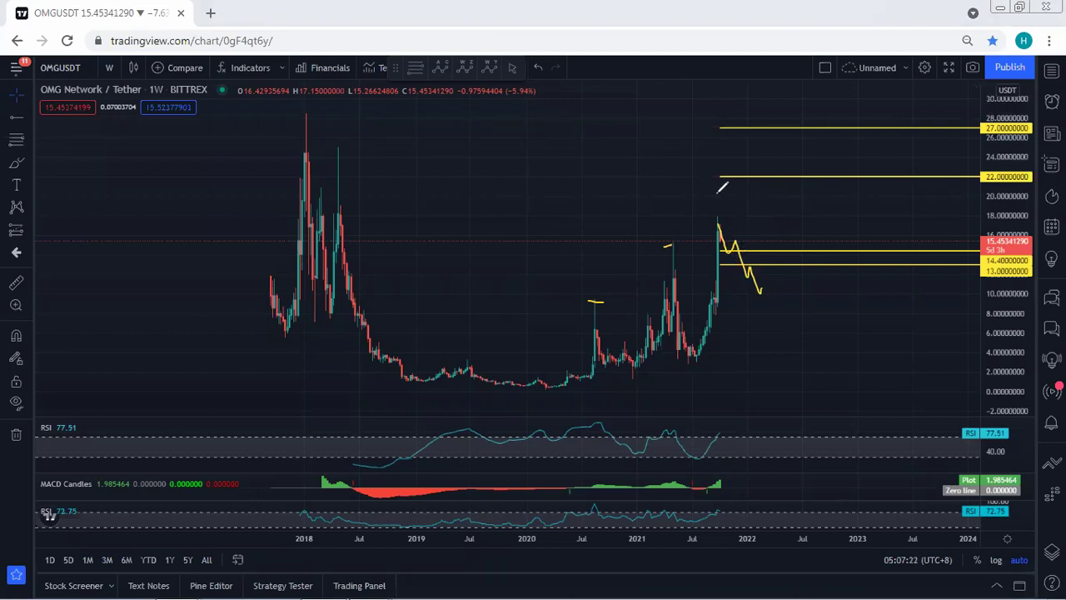
pyautogui.moveTo(720, 220)
pyautogui.mouseDown()
pyautogui.moveTo(746, 239)
pyautogui.moveTo(718, 240)
pyautogui.moveTo(767, 178)
pyautogui.mouseUp()
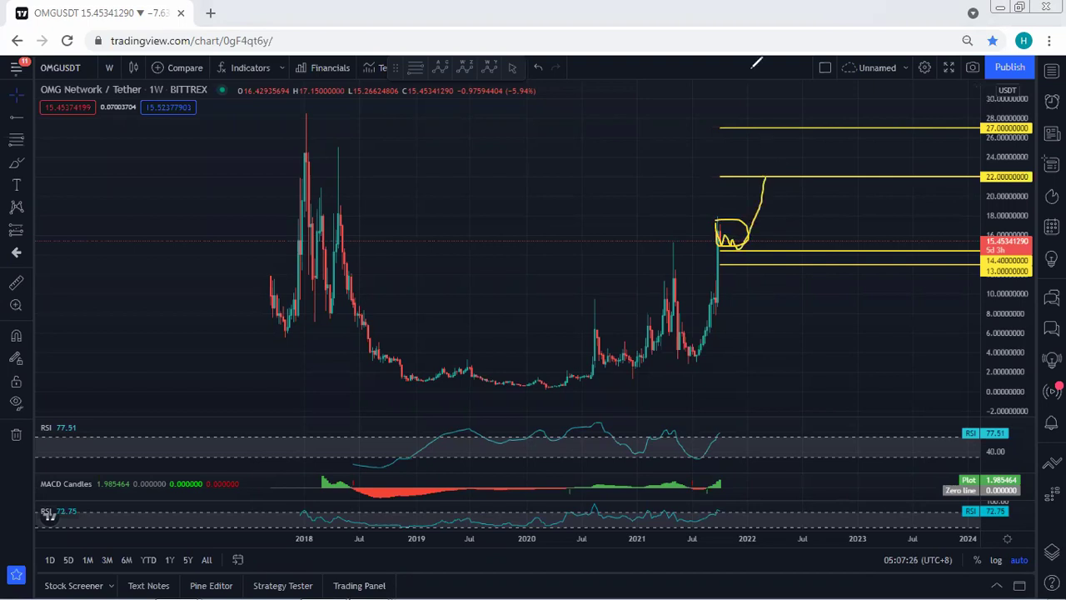
pyautogui.click(58, 68)
pyautogui.click(773, 136)
# Switch the chart to the 1-hour interval.
pyautogui.click(109, 68)
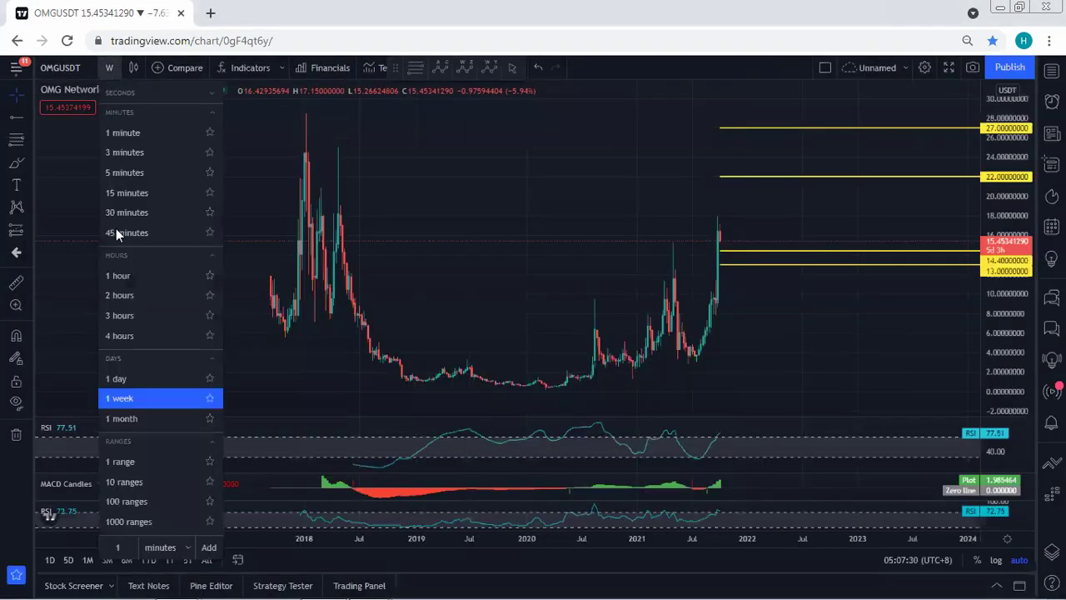
pyautogui.click(125, 292)
pyautogui.click(109, 68)
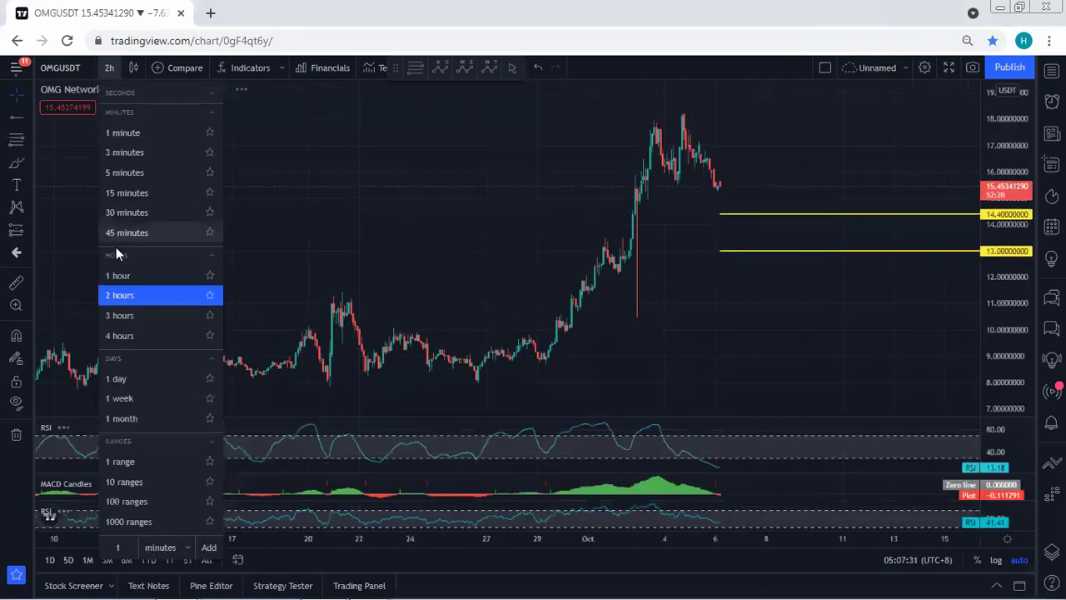
pyautogui.click(121, 276)
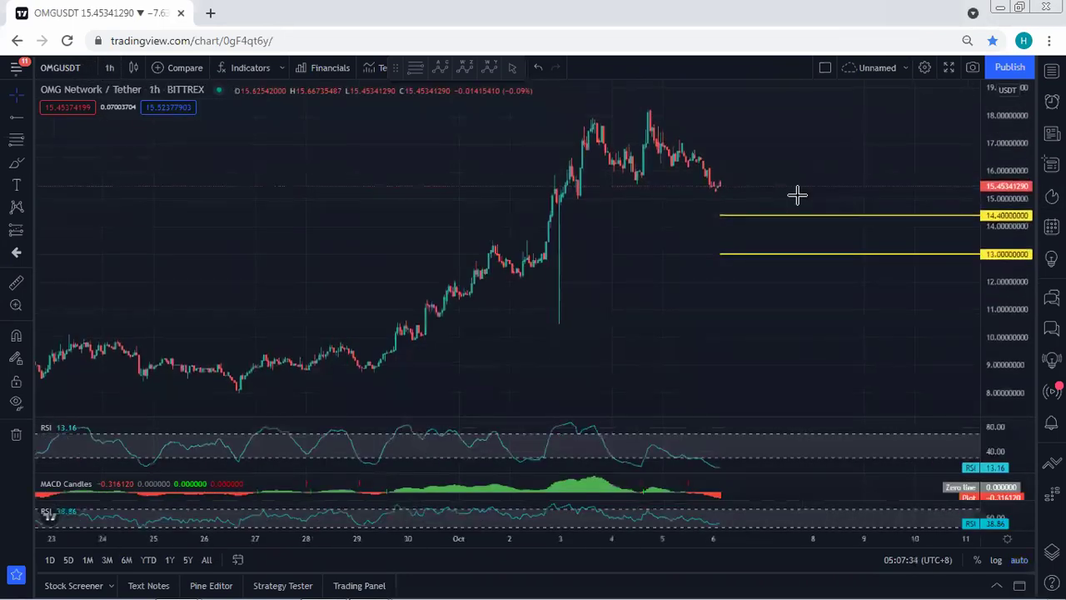
# Mark the resistance near 17, the two October peaks and the recent lows on the 1-hour price, and clear the drawings.
pyautogui.click(488, 70)
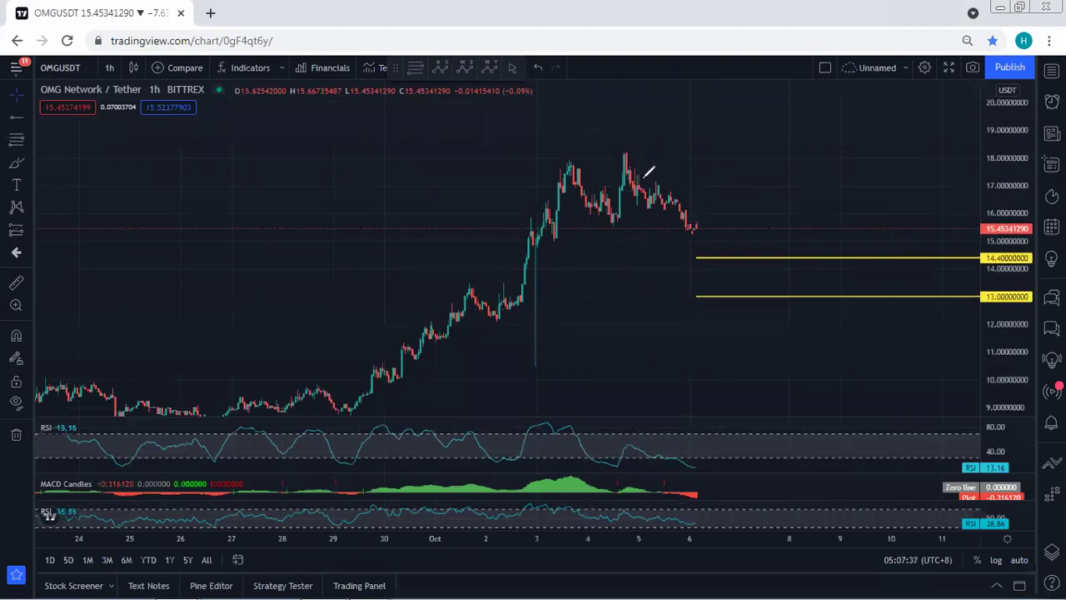
pyautogui.moveTo(642, 177); pyautogui.dragTo(681, 180)
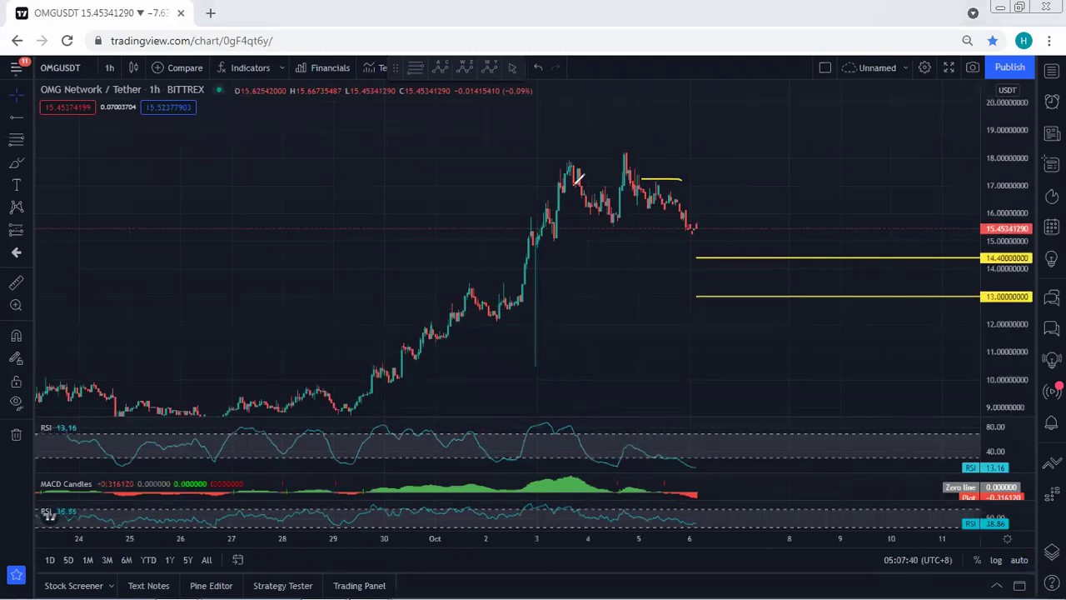
pyautogui.moveTo(570, 158); pyautogui.dragTo(616, 153)
pyautogui.moveTo(611, 225); pyautogui.dragTo(682, 234)
pyautogui.press('e')
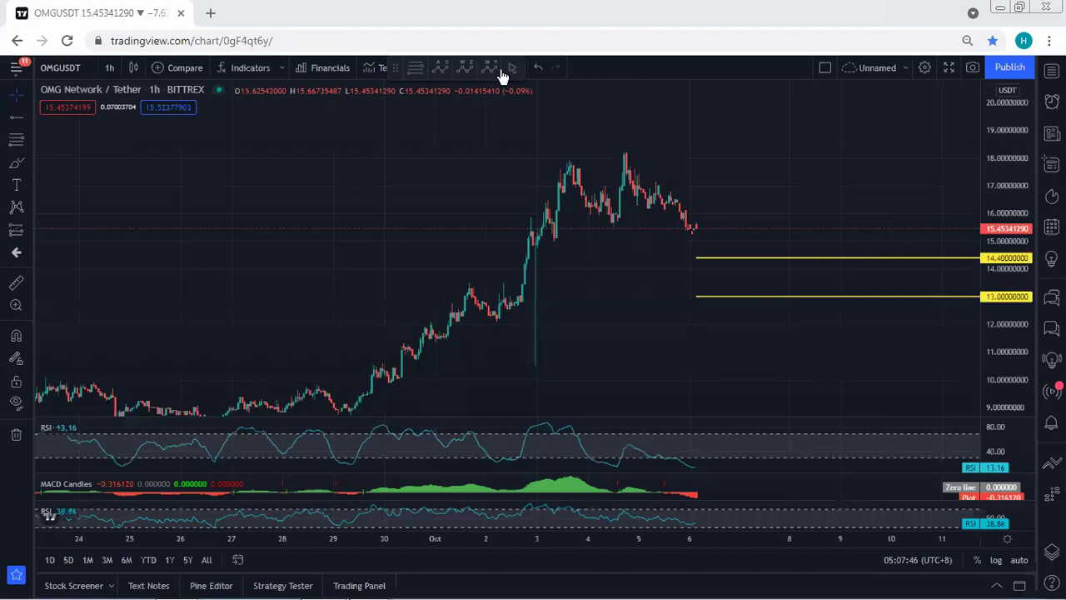